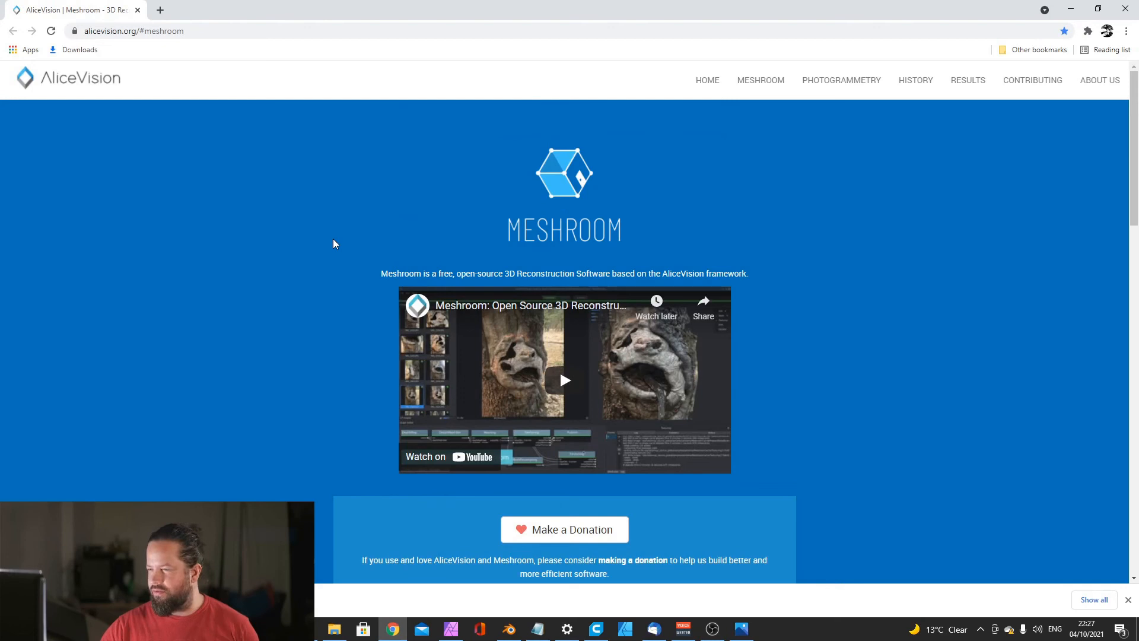
Step: Look over the Meshroom page on the AliceVision website
scroll(333, 243, "down", 3)
scroll(333, 243, "up", 2)
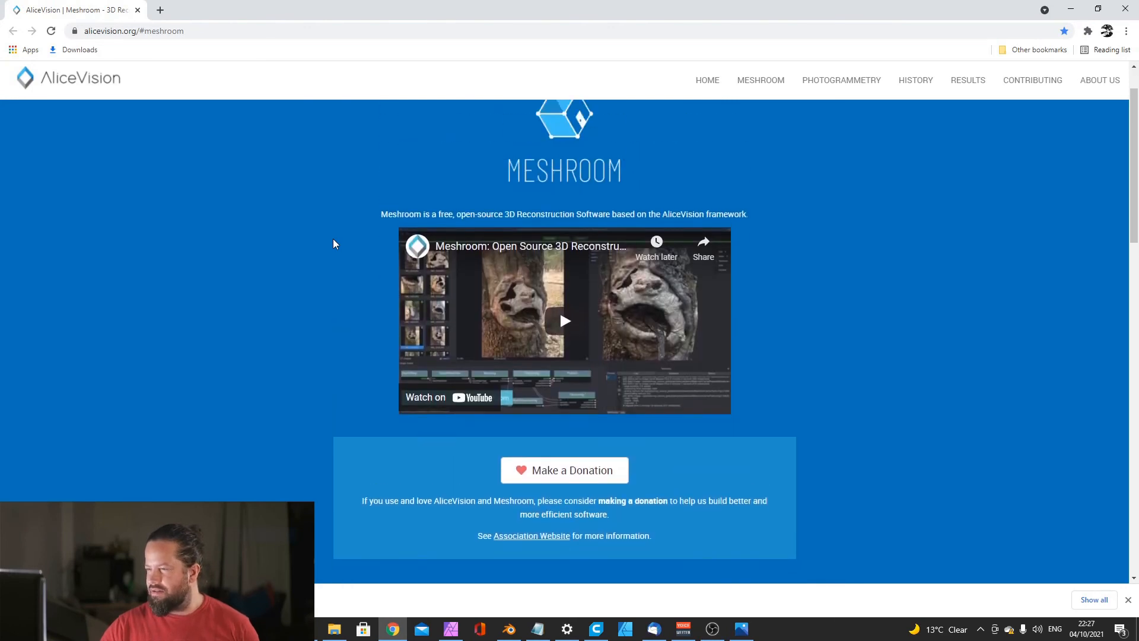
scroll(373, 248, "up", 1)
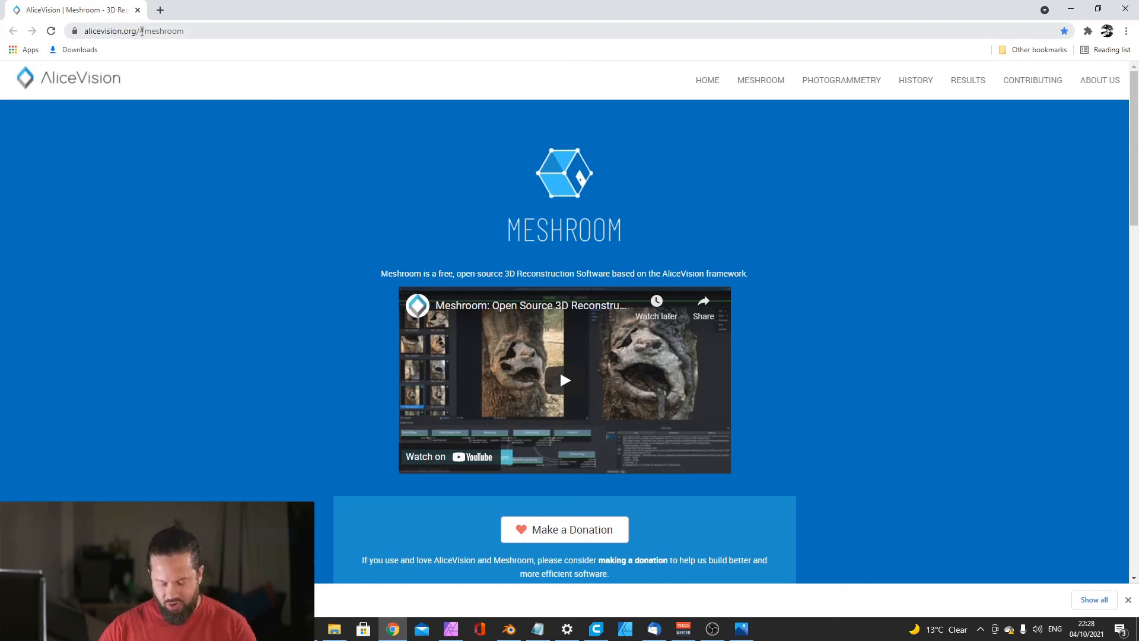
left_click(143, 31)
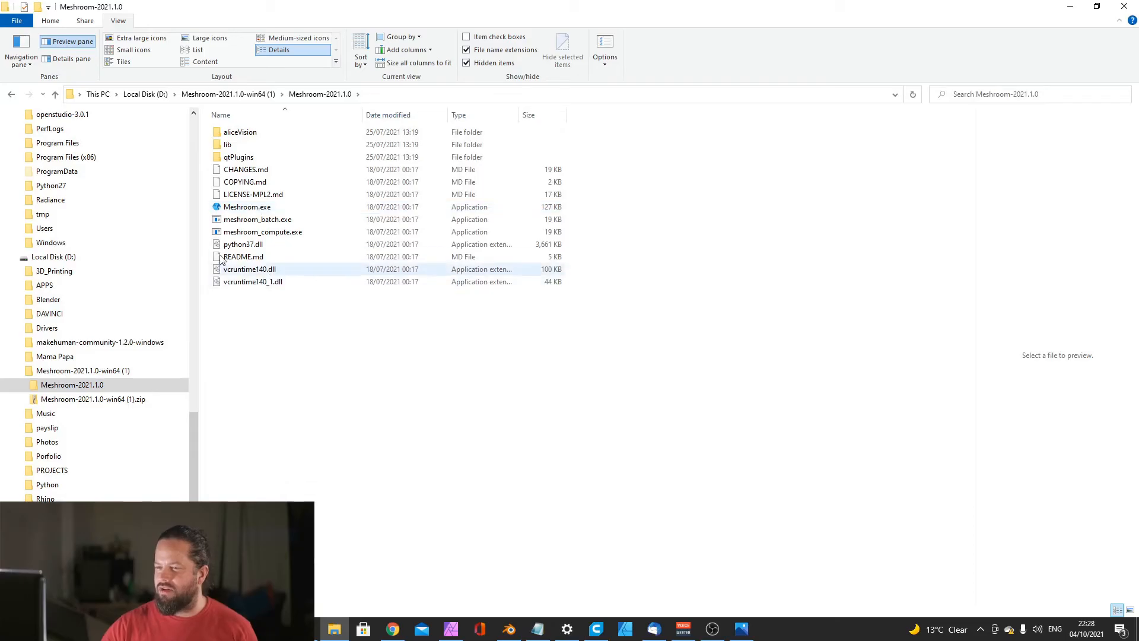
Step: Launch Meshroom.exe from the Meshroom-2021.1.0 folder and open the pumpkin photo folder D:\YOUTUBE\Blender\Pumpkin\Images in File Explorer
double_click(248, 209)
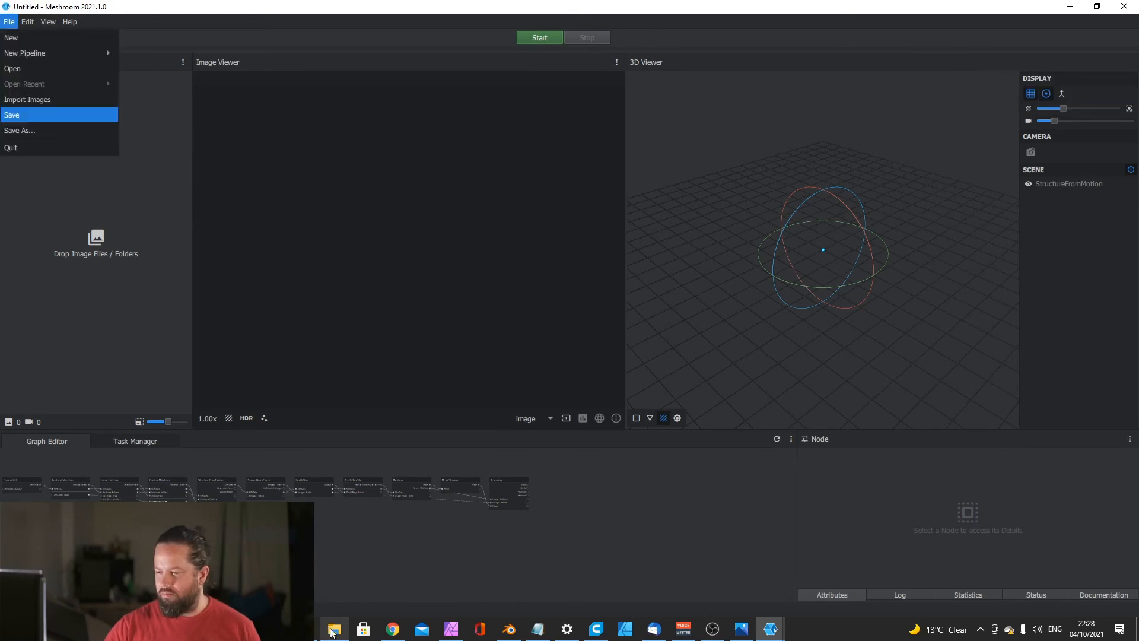
left_click(334, 629)
left_click(54, 257)
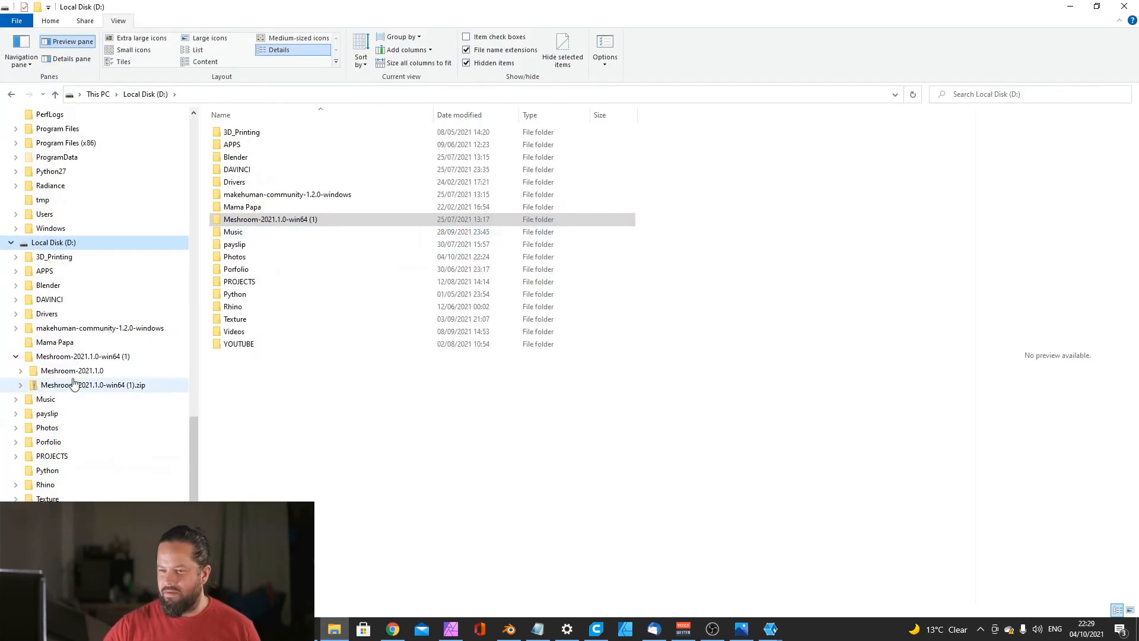
scroll(32, 285, "up", 1)
scroll(32, 285, "down", 1)
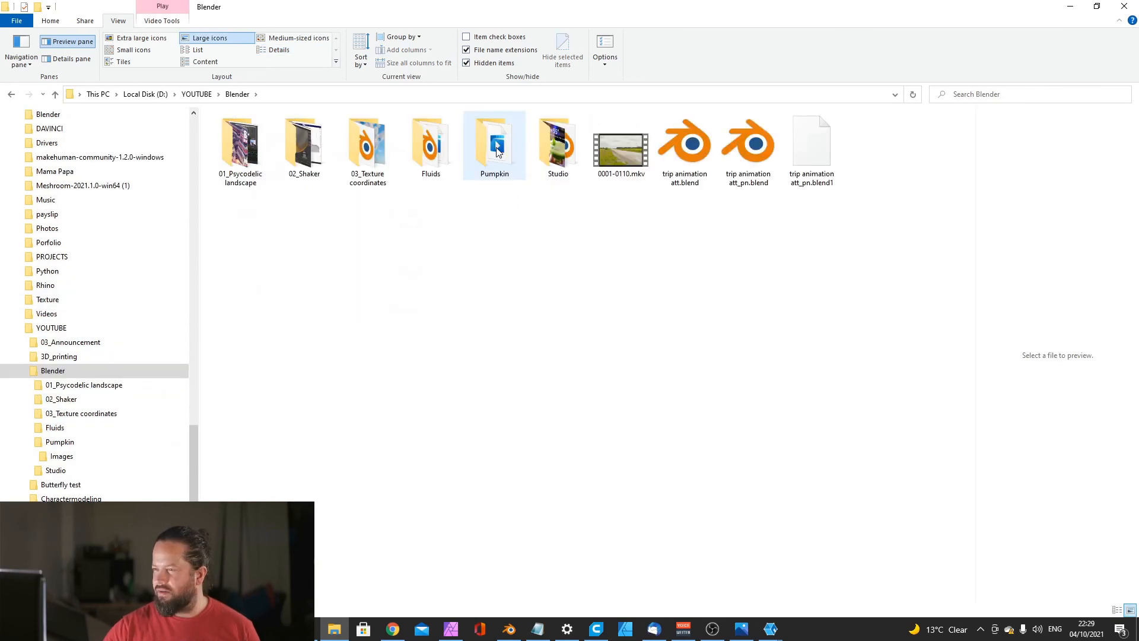
double_click(496, 143)
double_click(237, 132)
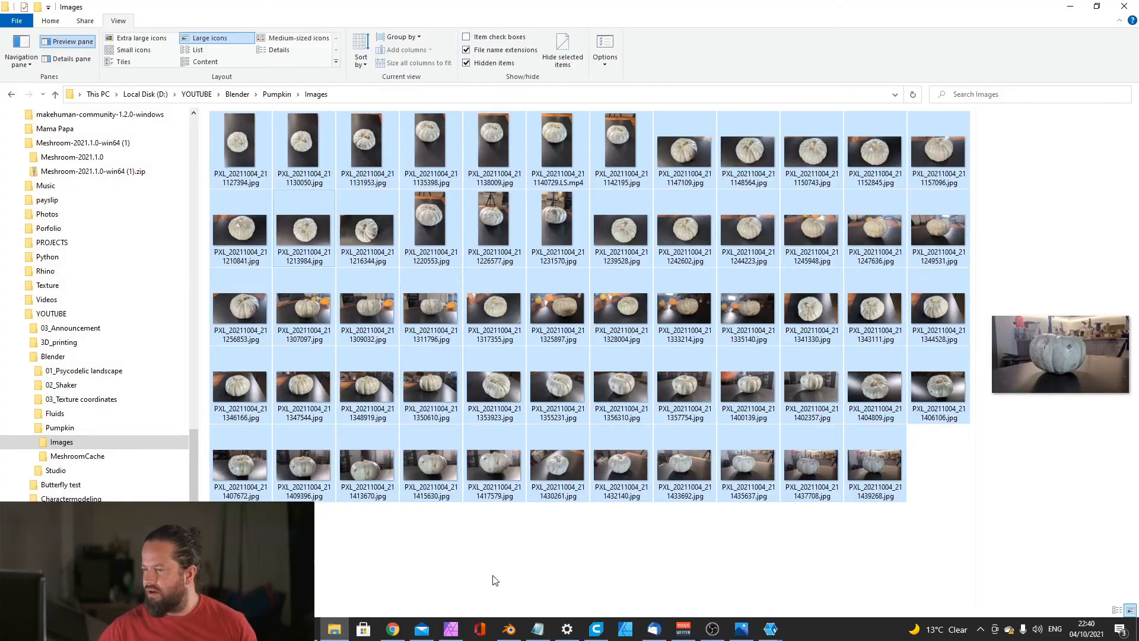
Step: Select all the pumpkin photos in the Images folder and import them into the Meshroom project
left_click(496, 580)
left_click(240, 142)
left_click(860, 488, "shift")
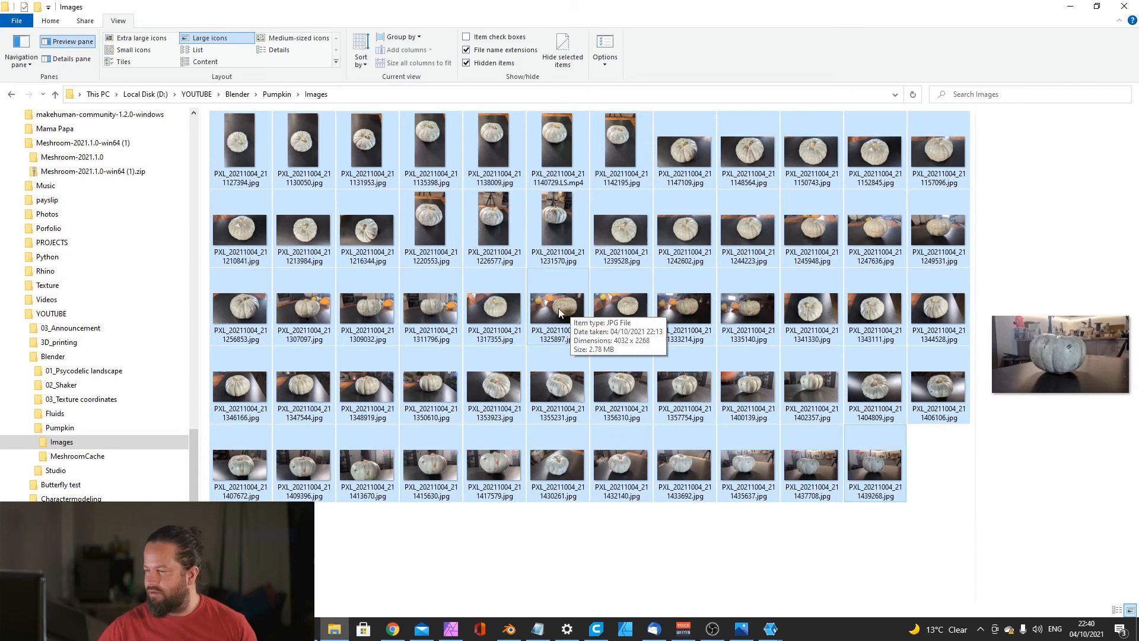
left_click_drag(551, 311, 51, 207)
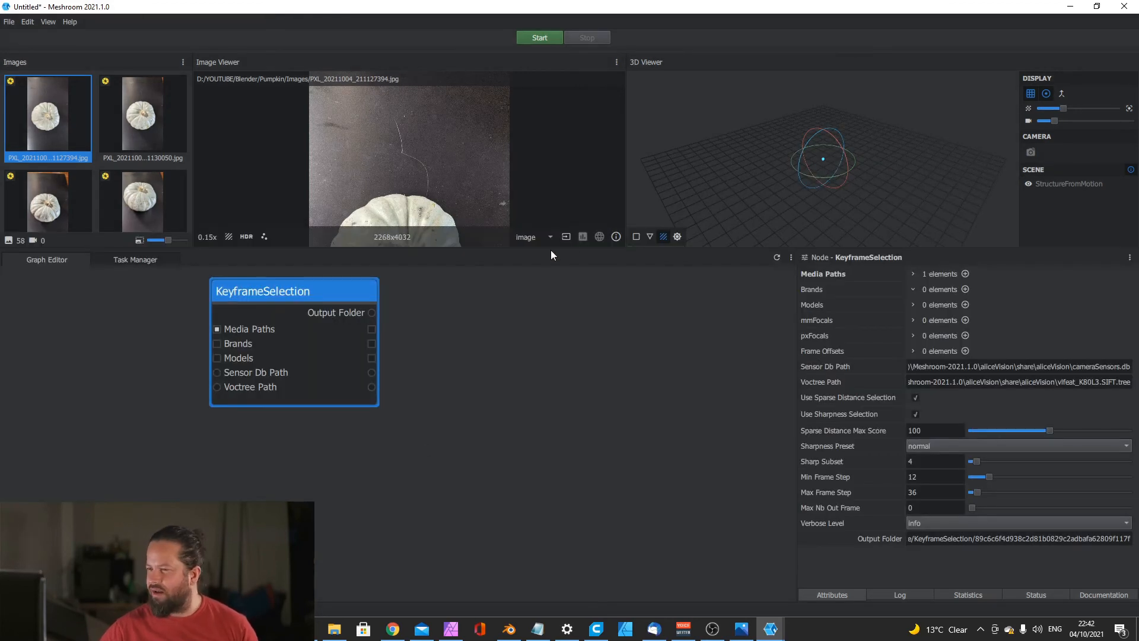
Step: Resize the viewer area so the full photo and the whole node graph are both comfortably visible
left_click_drag(592, 252, 546, 521)
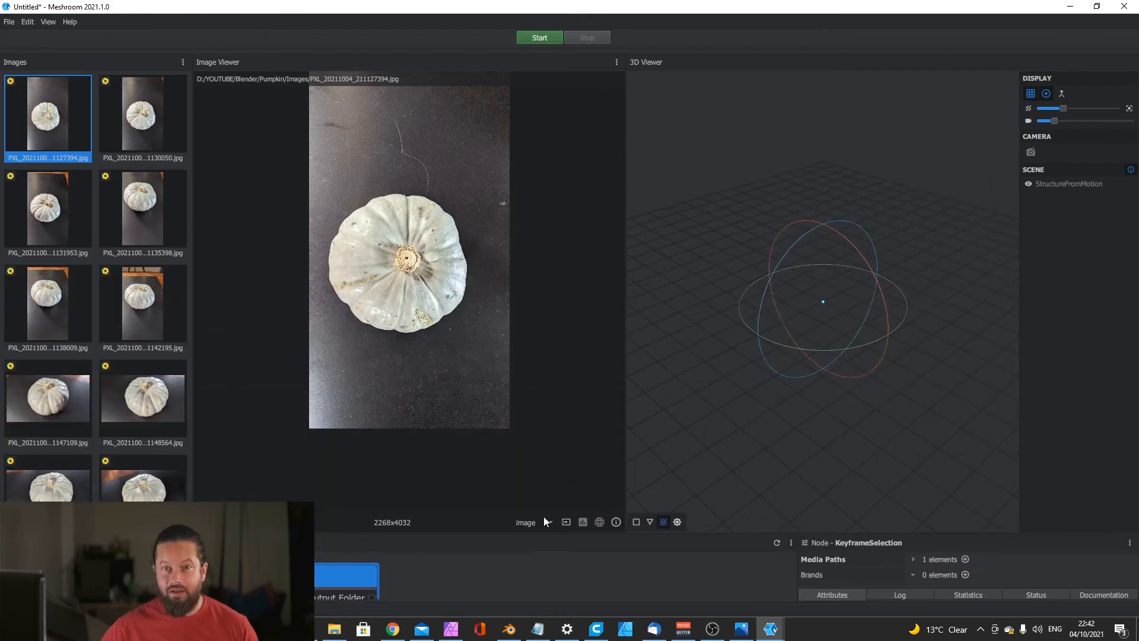
scroll(107, 240, "down", 3)
scroll(415, 579, "down", 6)
scroll(405, 580, "down", 2)
left_click_drag(533, 532, 415, 363)
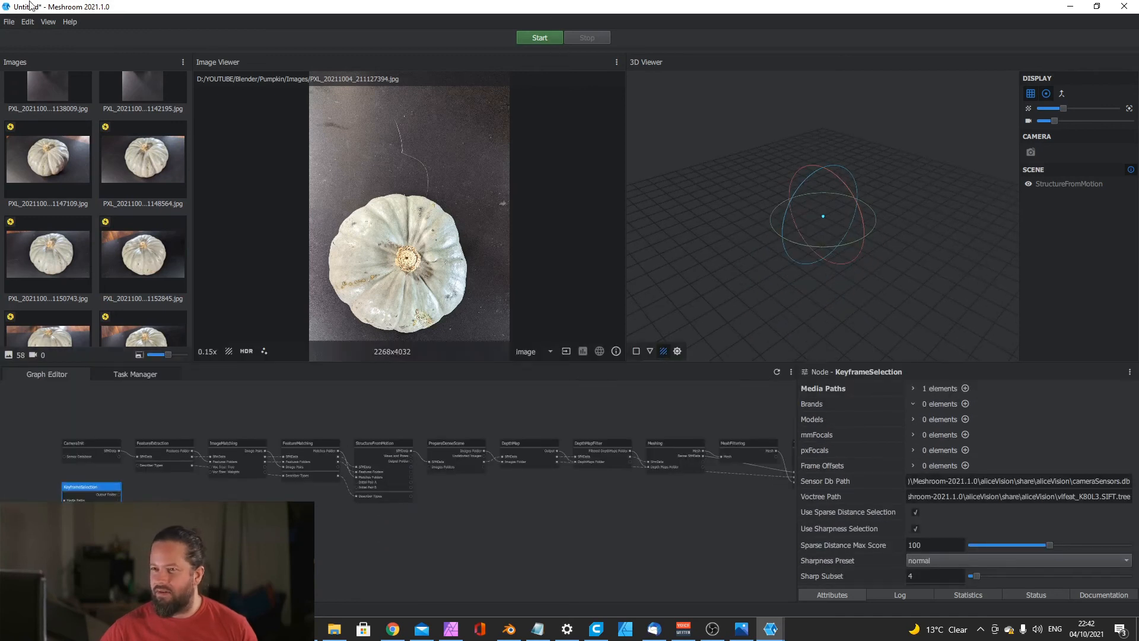
Step: Save the project as Pumpkin2.mg in D:/YOUTUBE/Blender/Pumpkin and start the reconstruction
left_click(8, 22)
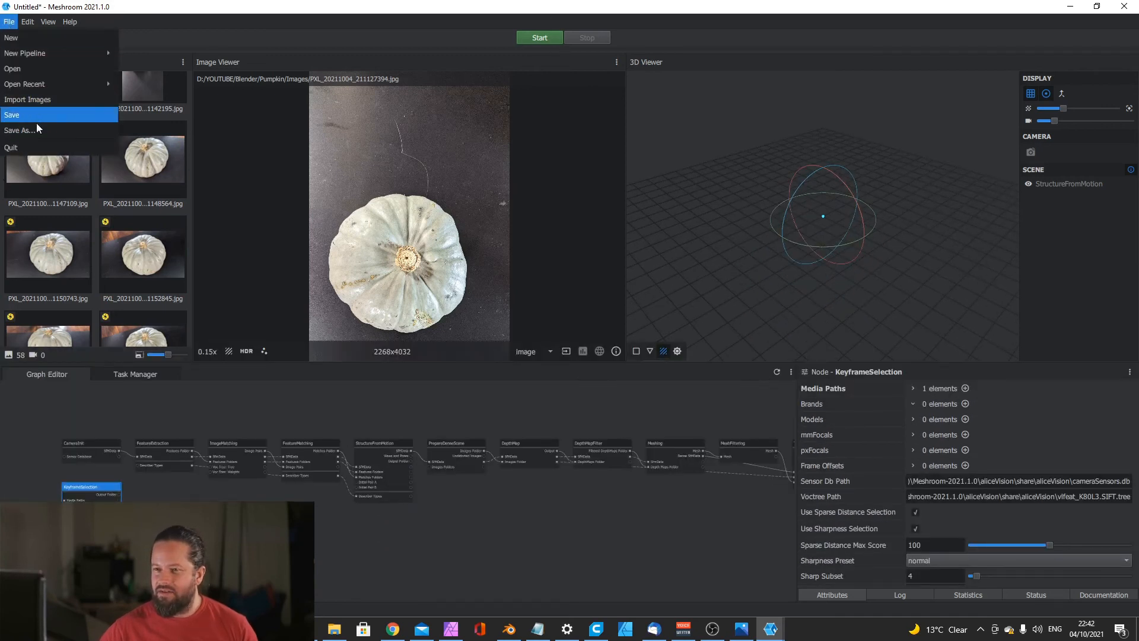
left_click(38, 130)
left_click(337, 130)
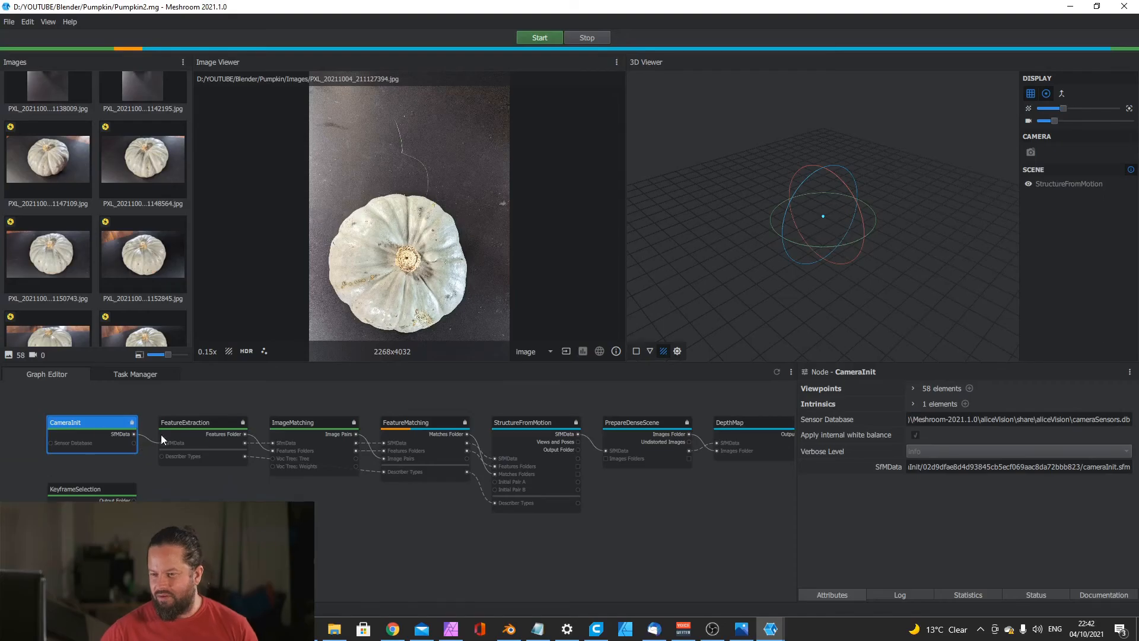
Step: Examine the processing progress of the graph nodes, focusing on FeatureMatching
scroll(478, 405, "up", 4)
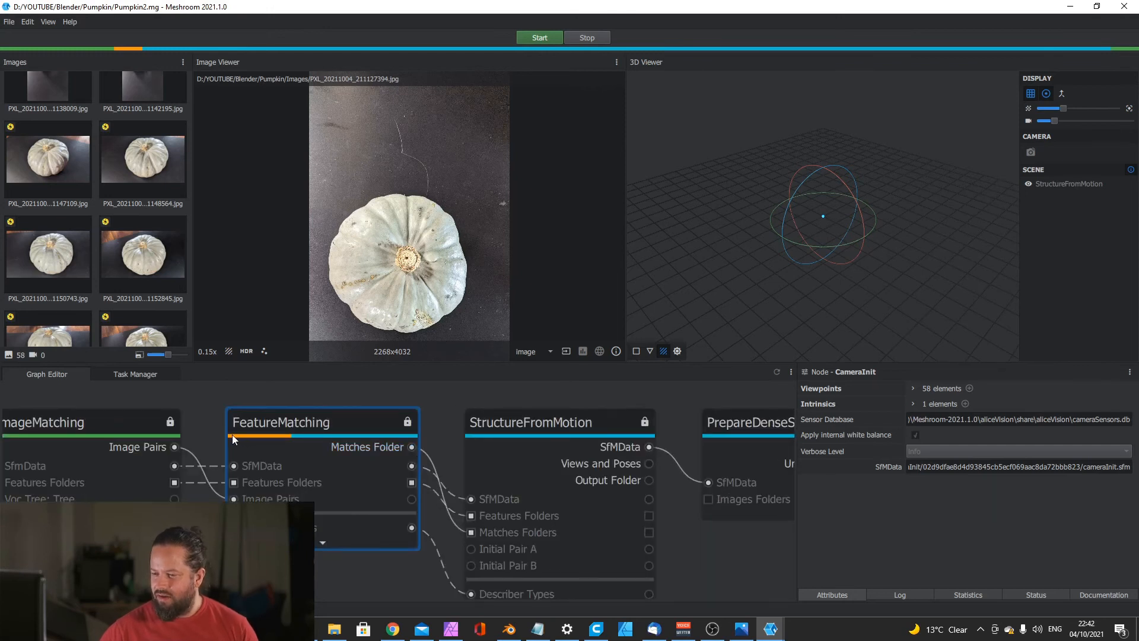
scroll(232, 435, "down", 3)
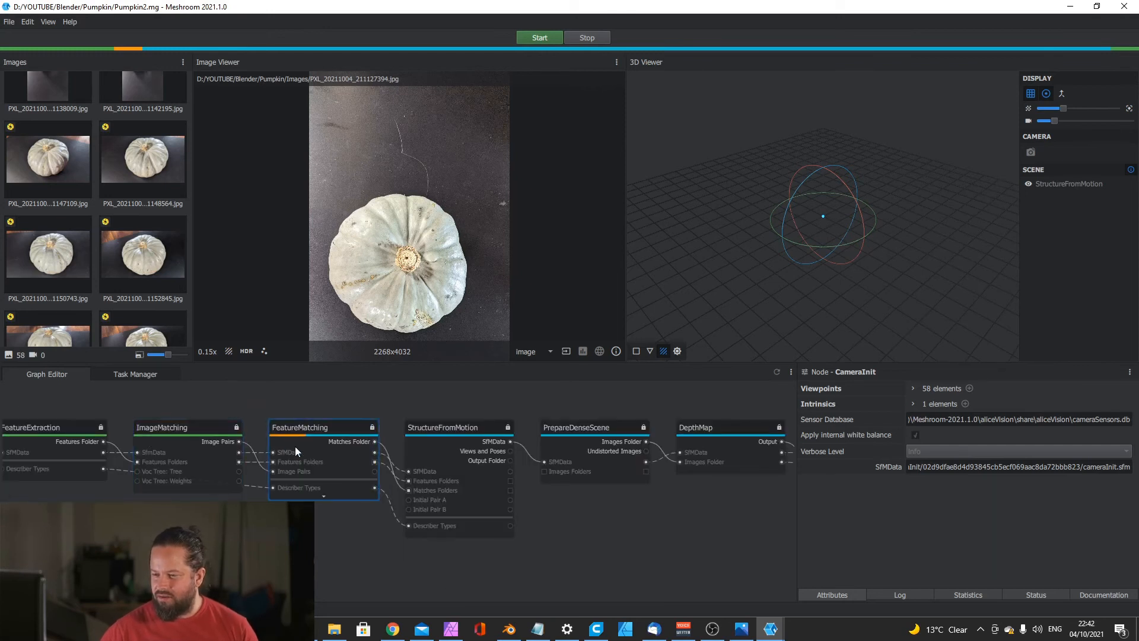
scroll(296, 444, "up", 3)
scroll(330, 437, "up", 1)
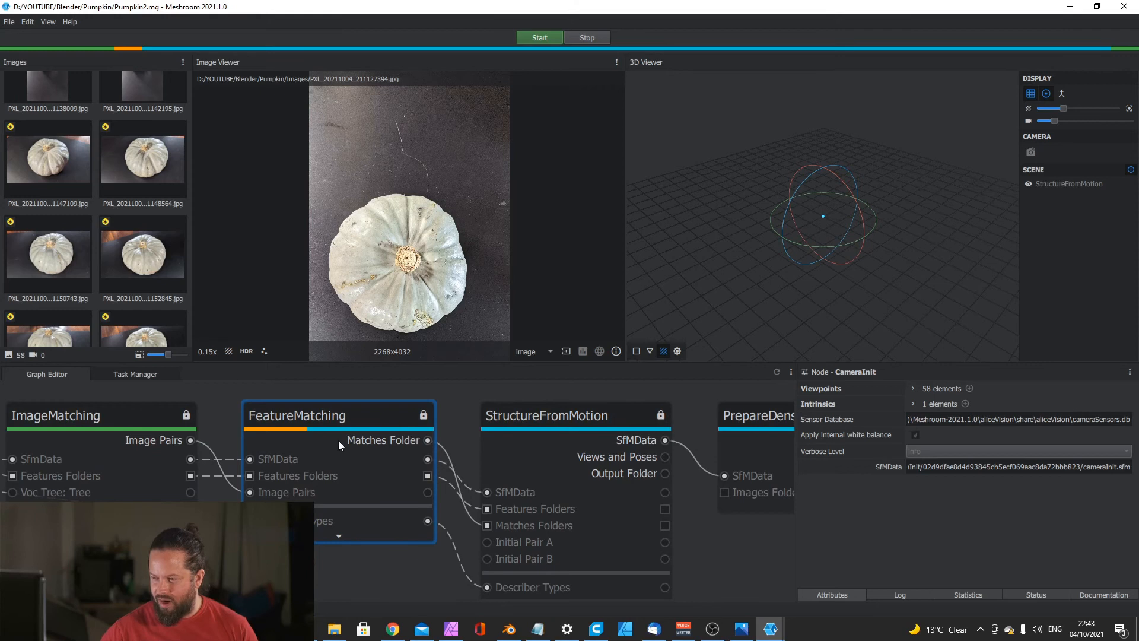
scroll(252, 461, "down", 6)
scroll(351, 461, "up", 3)
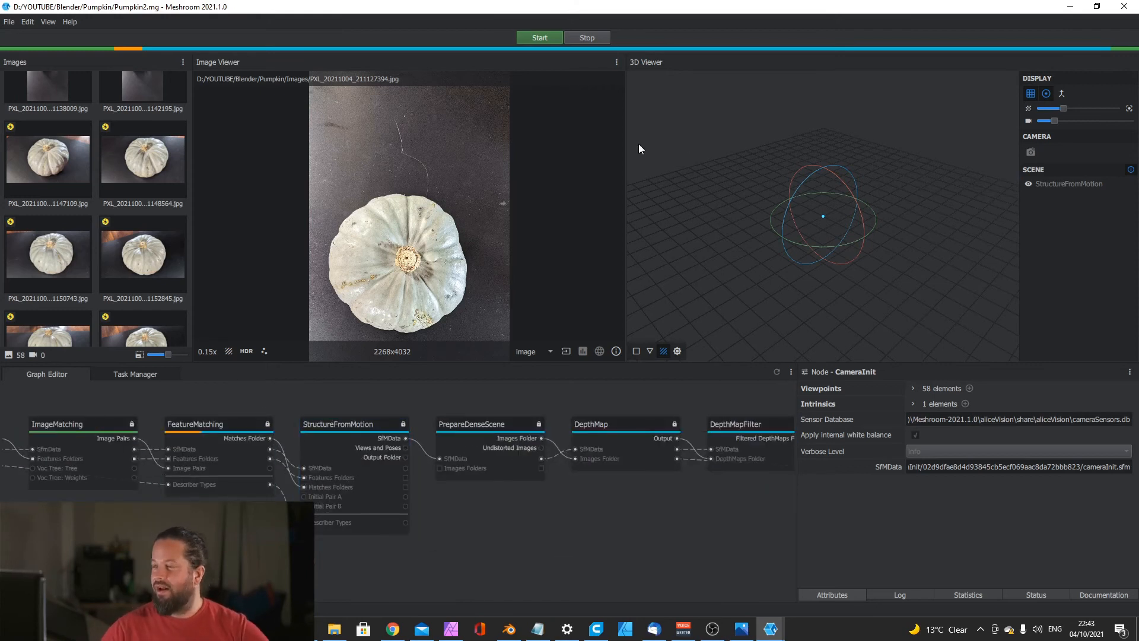
Step: Widen the 3D Viewer at the Image Viewer's expense and follow the pipeline's progress through the StructureFromMotion node
left_click_drag(626, 134, 543, 133)
scroll(268, 397, "down", 1)
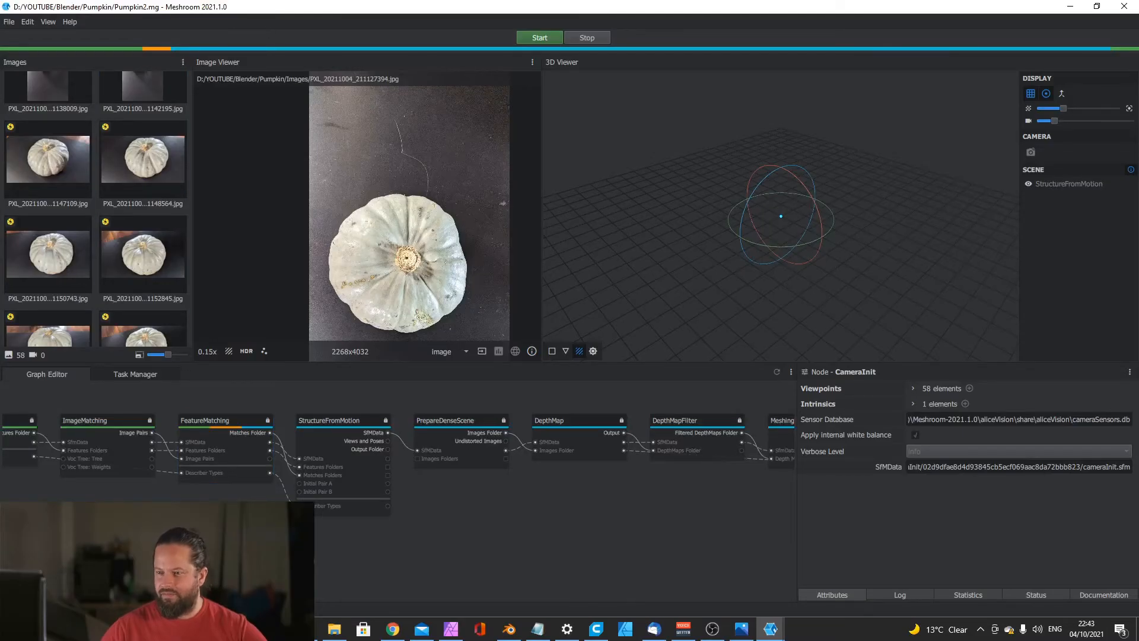
scroll(219, 422, "up", 2)
scroll(232, 405, "down", 5)
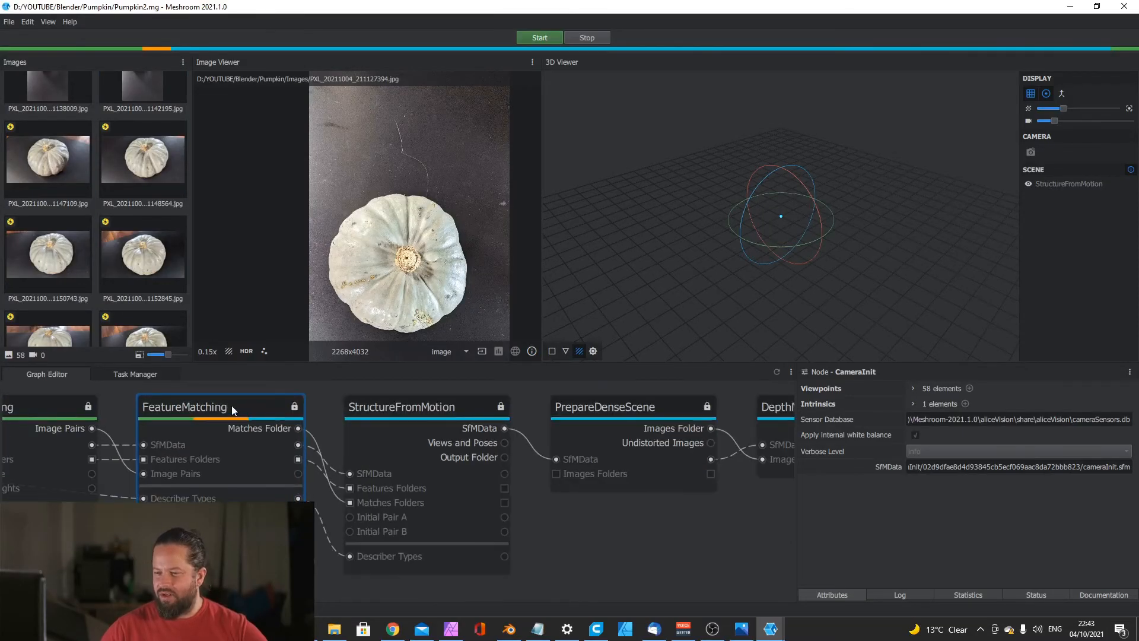
scroll(383, 463, "down", 1)
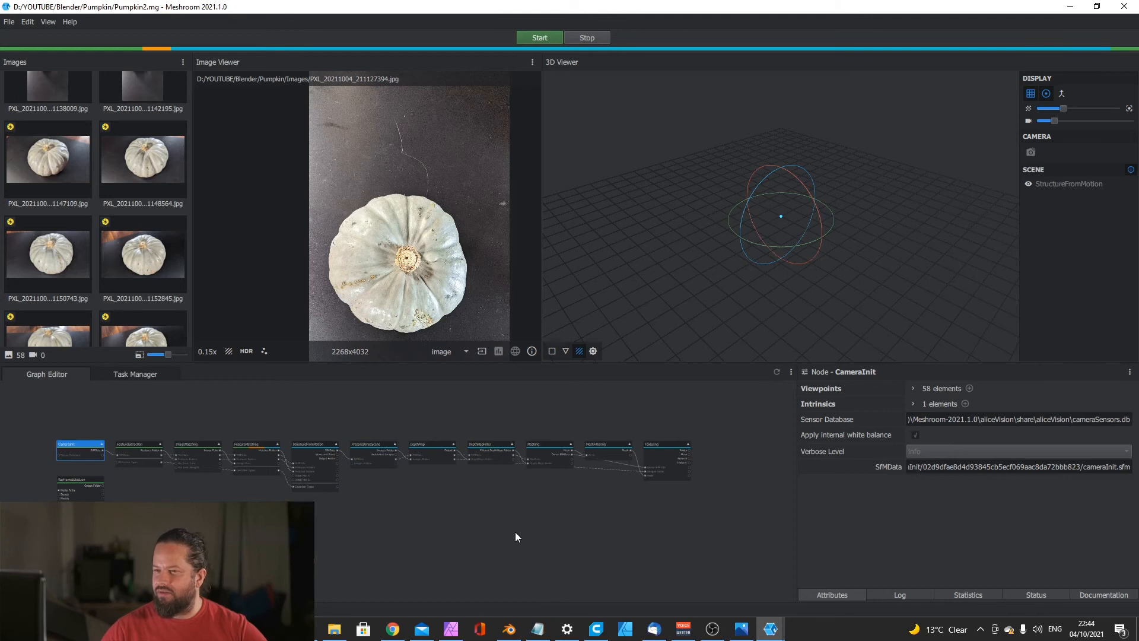
scroll(290, 466, "up", 4)
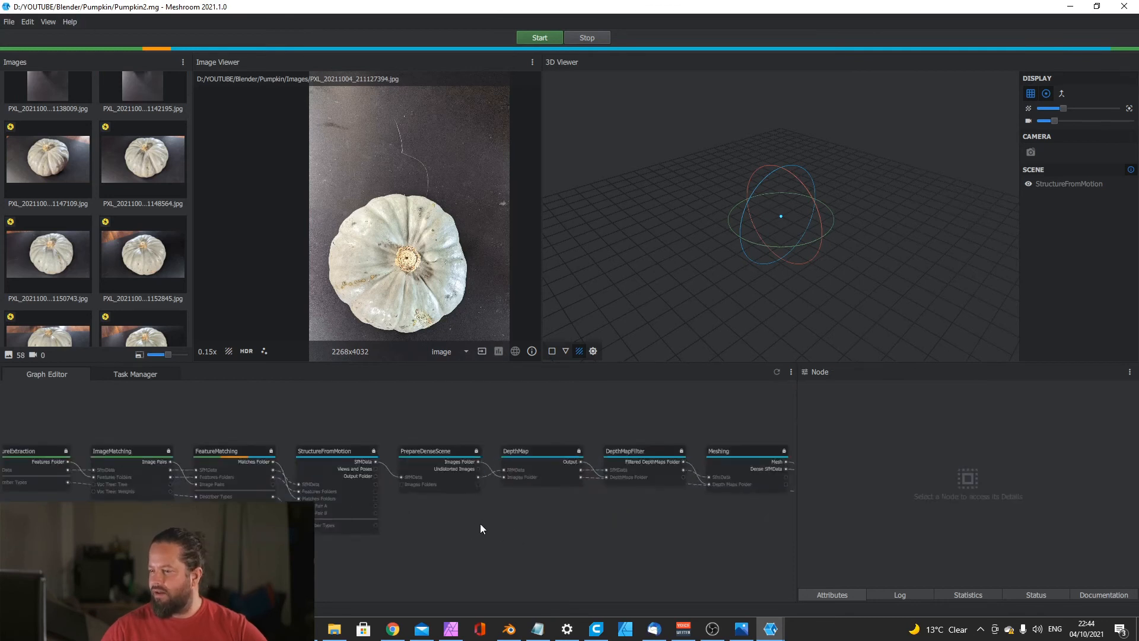
scroll(479, 525, "up", 3)
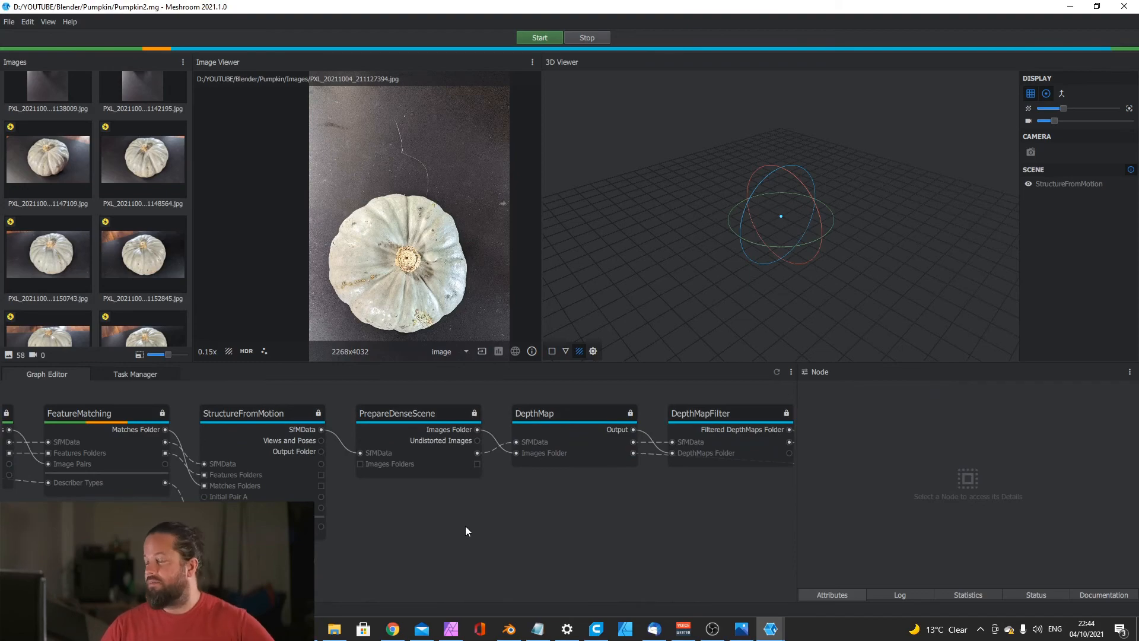
left_click(712, 629)
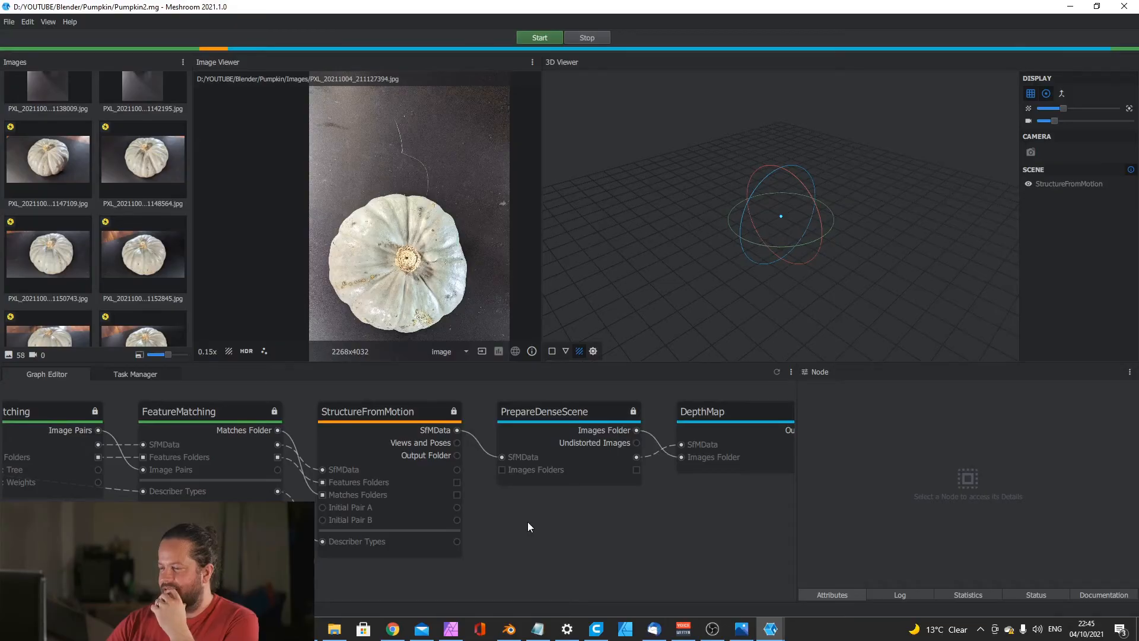
scroll(540, 522, "down", 3)
scroll(516, 498, "up", 3)
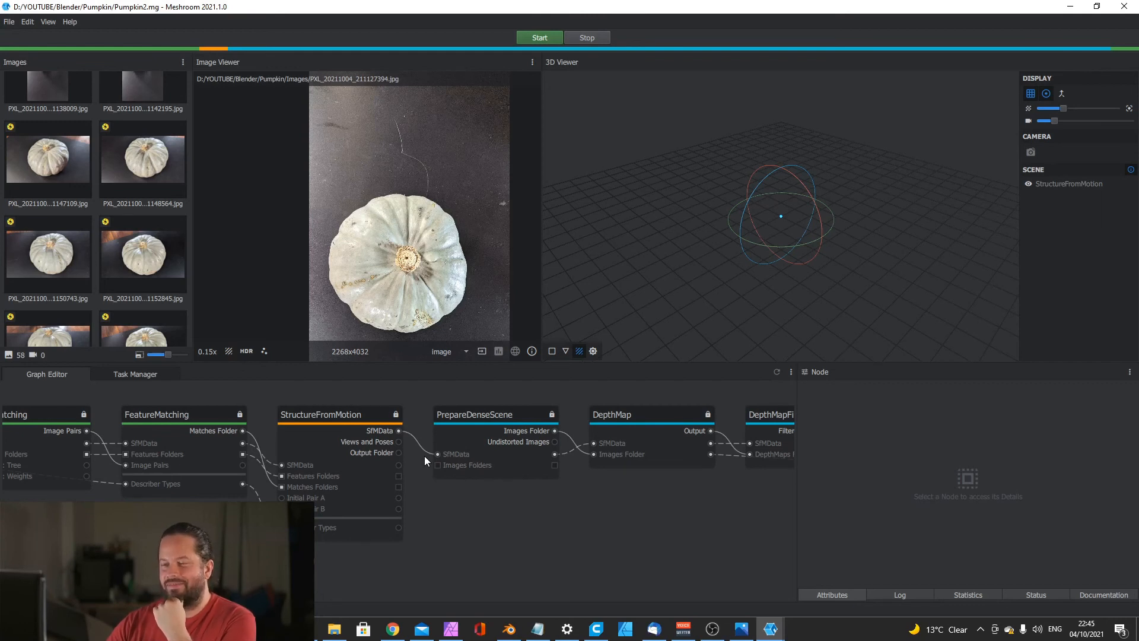
Step: Display the photo PXL_20211004_211148564.jpg and inspect the pumpkin's surface up close
left_click(148, 158)
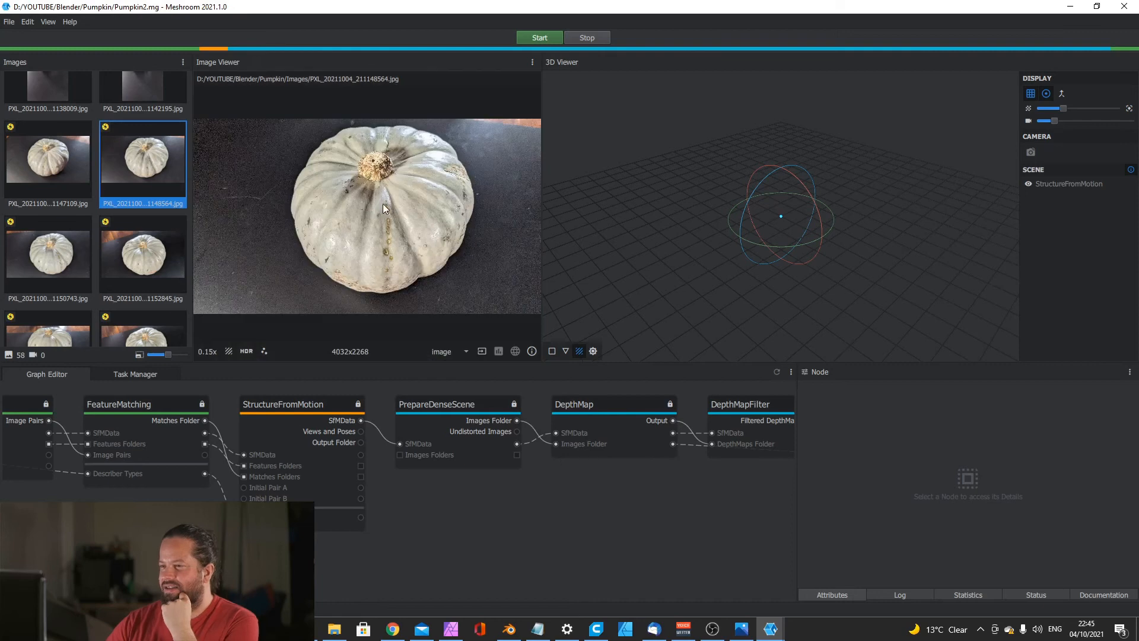
scroll(380, 203, "up", 3)
scroll(378, 203, "up", 3)
scroll(412, 210, "down", 3)
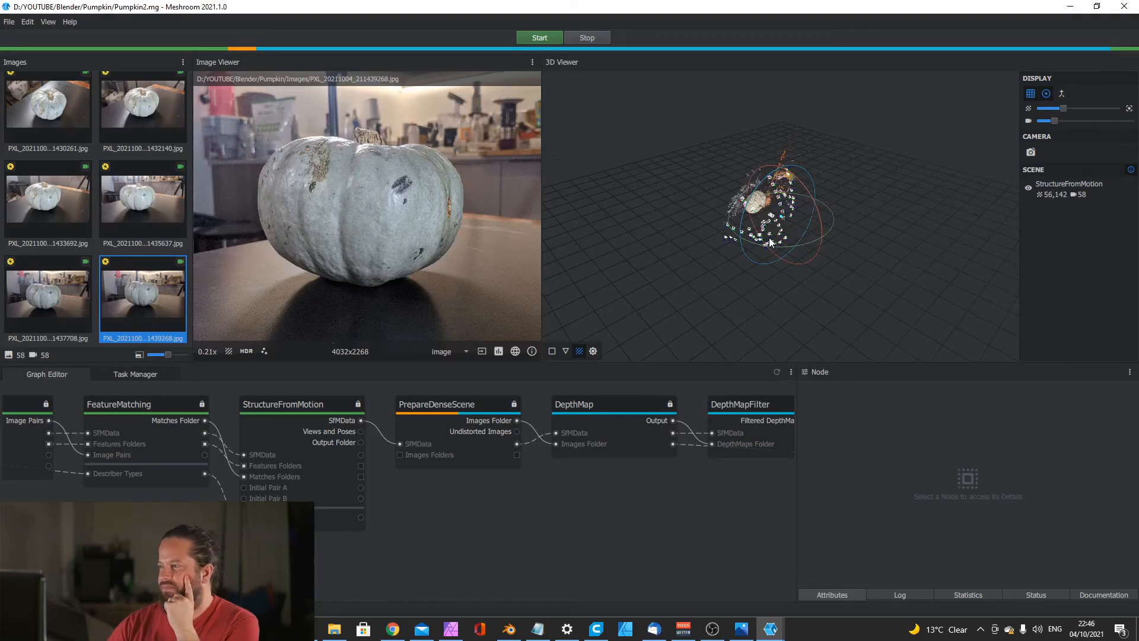
Step: Inspect the pumpkin's point cloud from several angles and compare it with the source photo PXL_20211004_211407672.jpg
scroll(774, 234, "up", 5)
scroll(749, 228, "down", 3)
left_click_drag(748, 229, 782, 227)
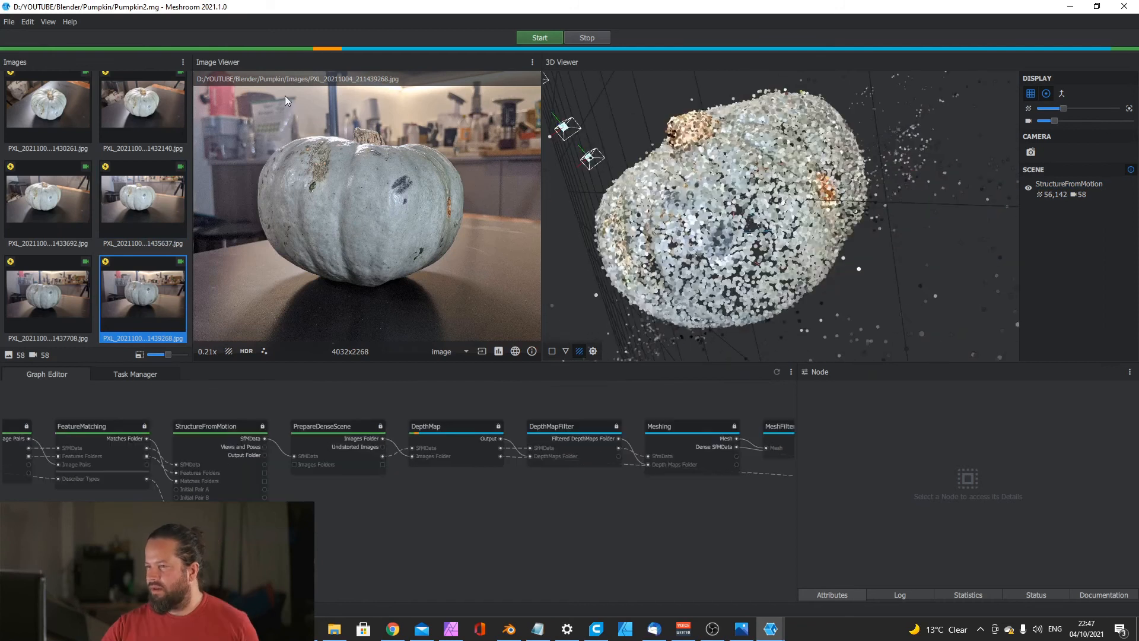
left_click(56, 196)
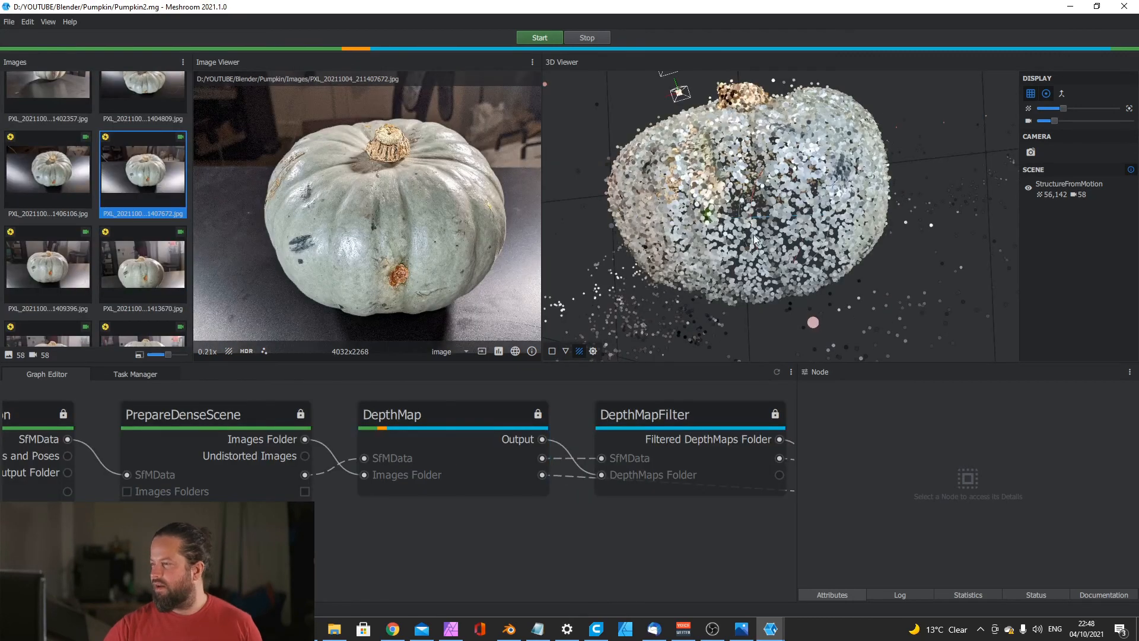
left_click_drag(755, 240, 712, 205)
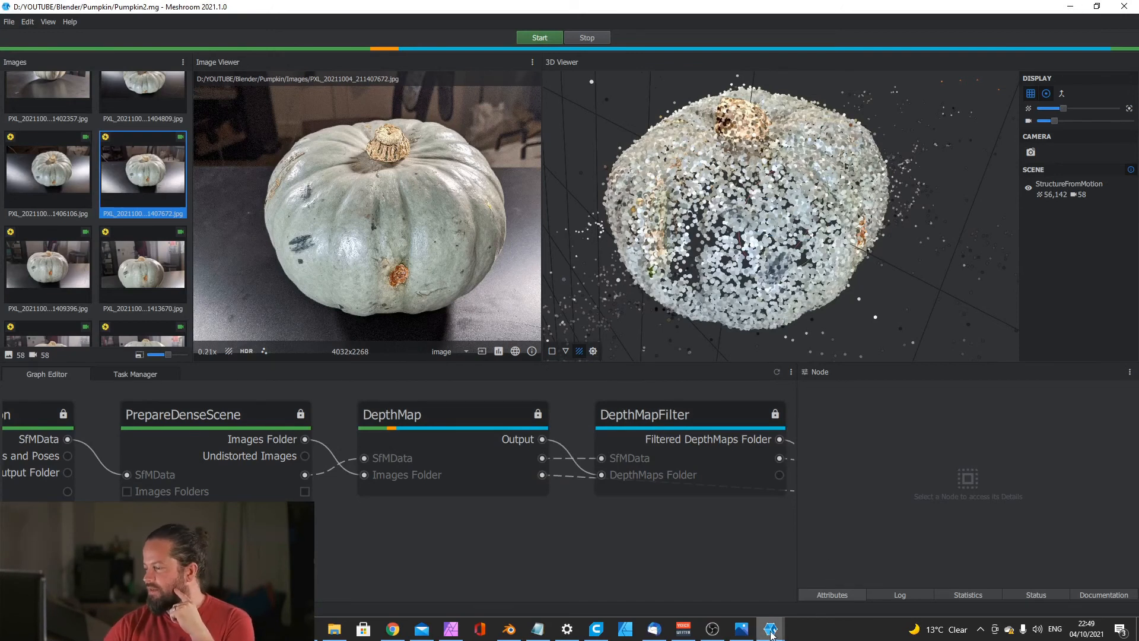
mouse_move(771, 635)
left_click(815, 577)
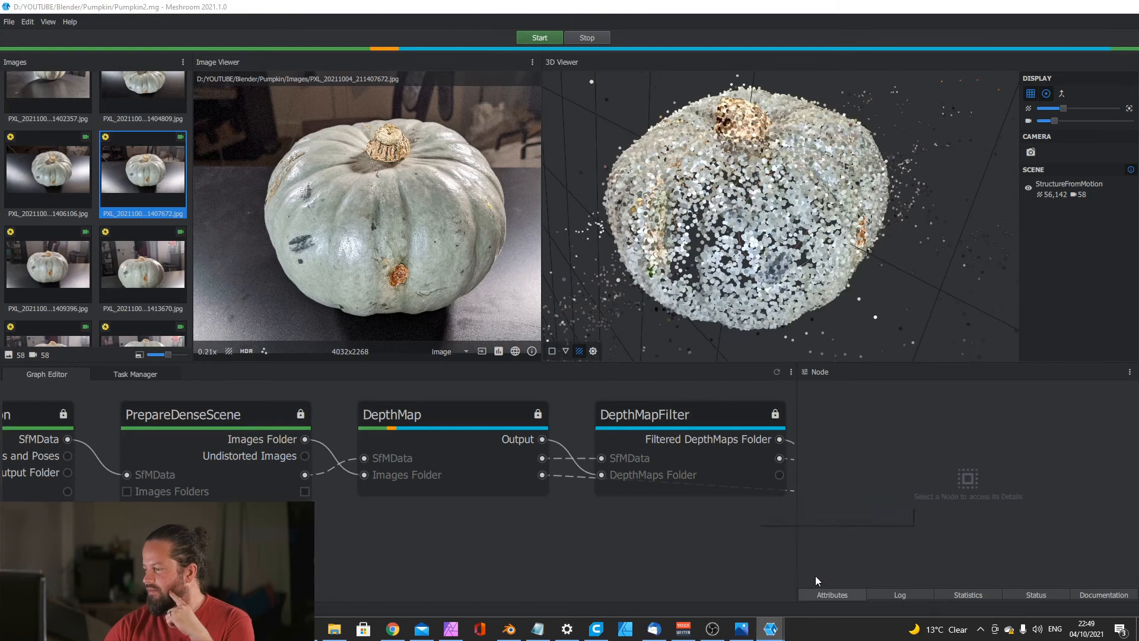
left_click(713, 629)
left_click_drag(294, 360, 762, 337)
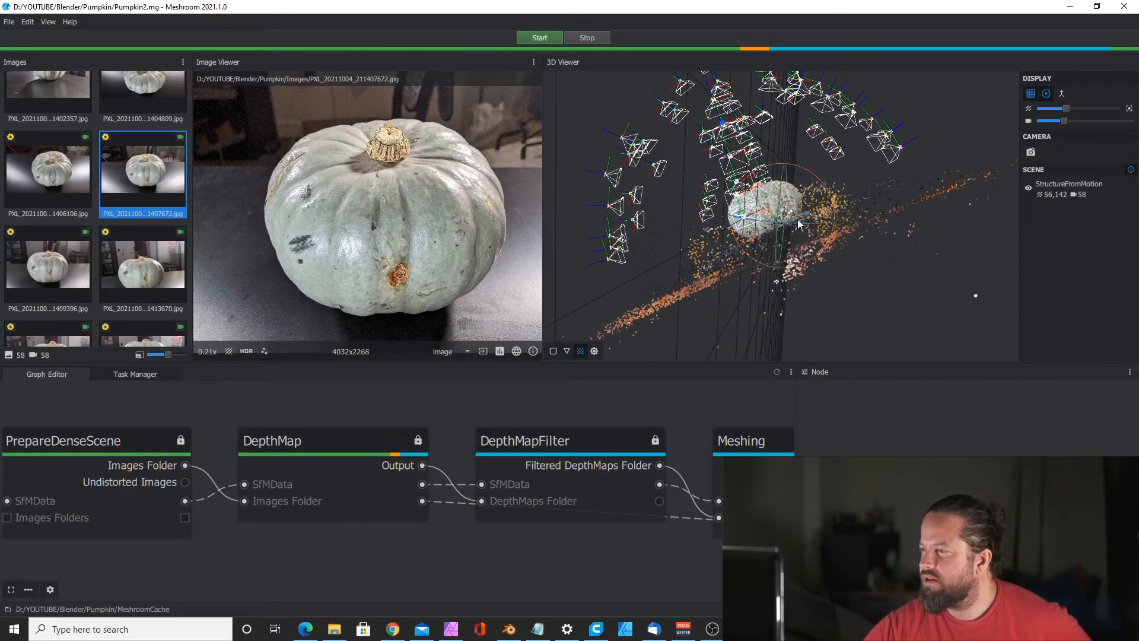
scroll(798, 219, "up", 5)
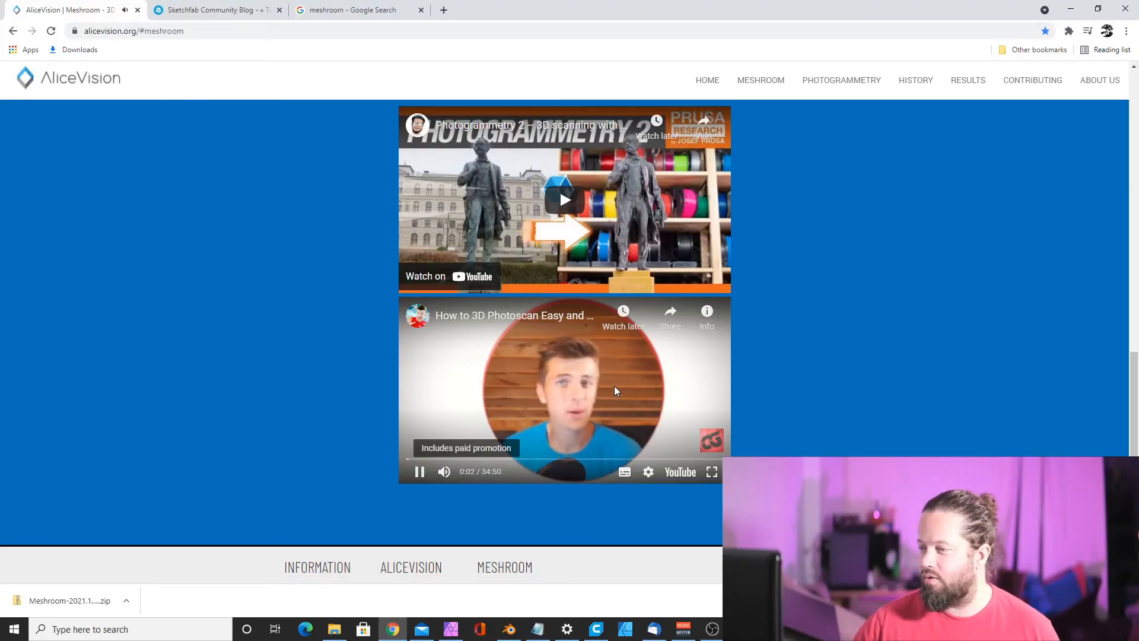
Step: Open the "How to 3D Photoscan Easy and Free!" video on YouTube, skip to 9:27 and about 13:27, and dismiss the ad overlay
left_click(680, 472)
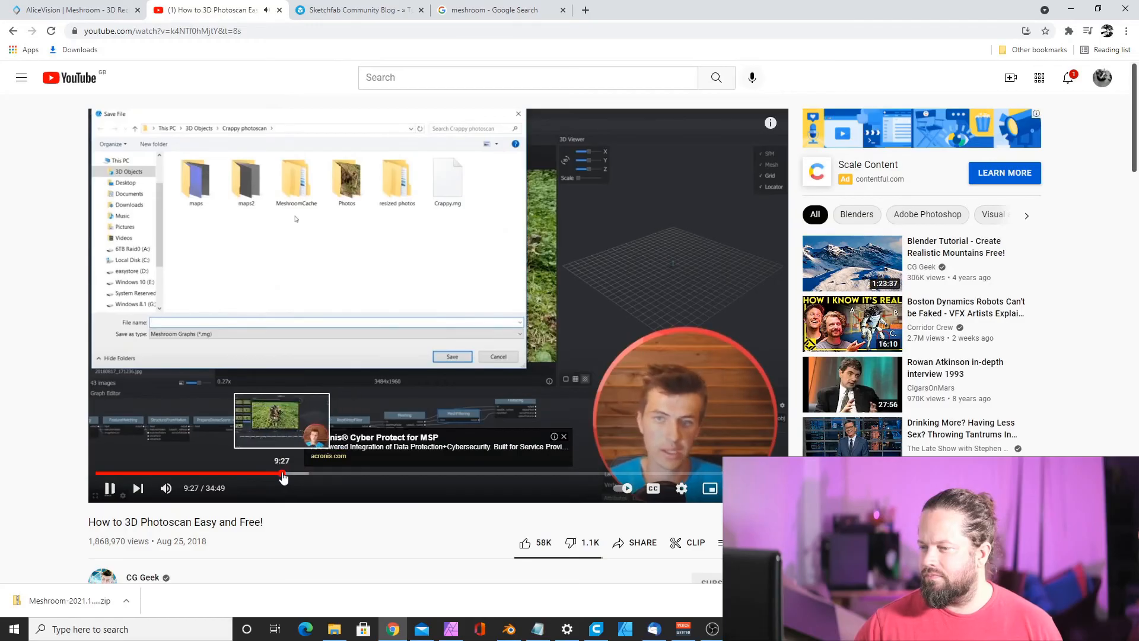
left_click(284, 477)
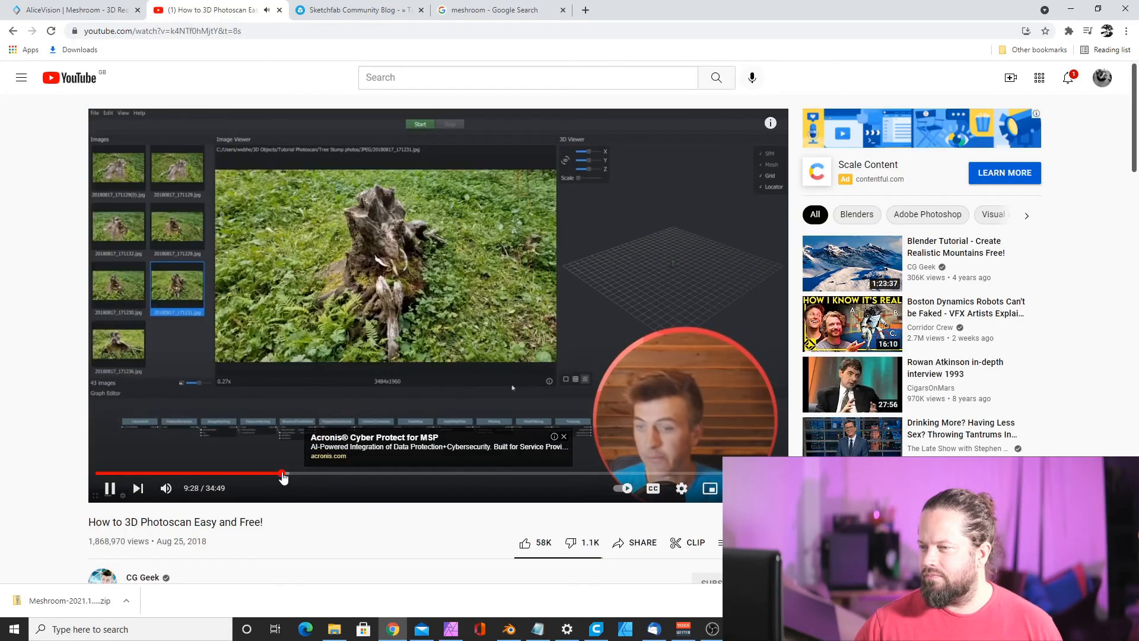
left_click(361, 474)
left_click(565, 436)
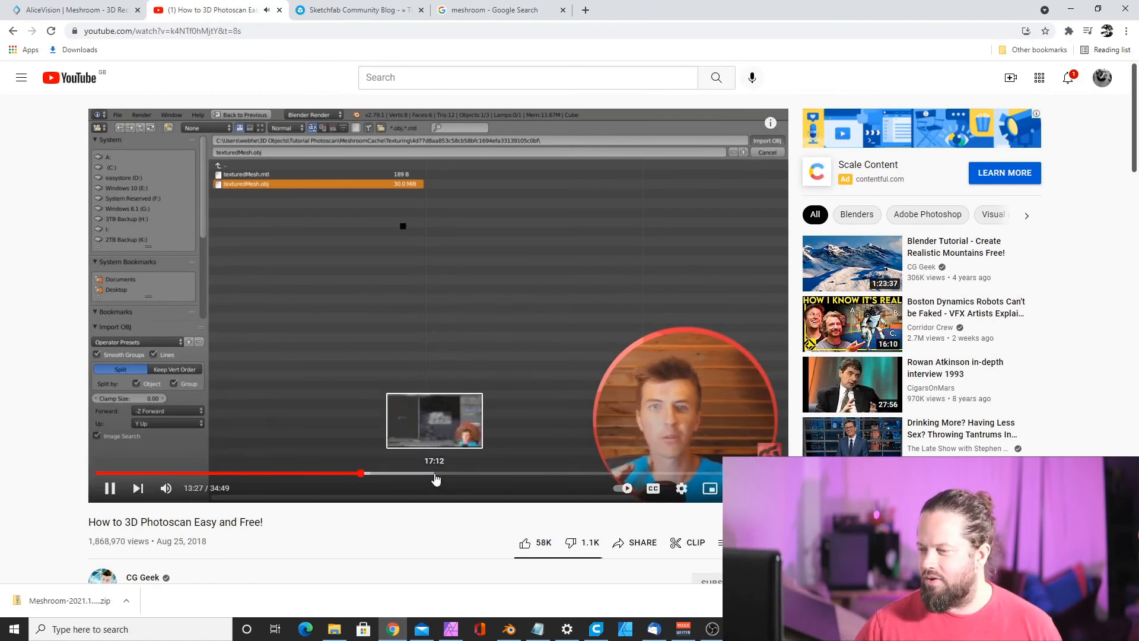
Step: Skip the photoscan video to 17:12 and further ahead, and return to Meshroom's pumpkin project
left_click(434, 474)
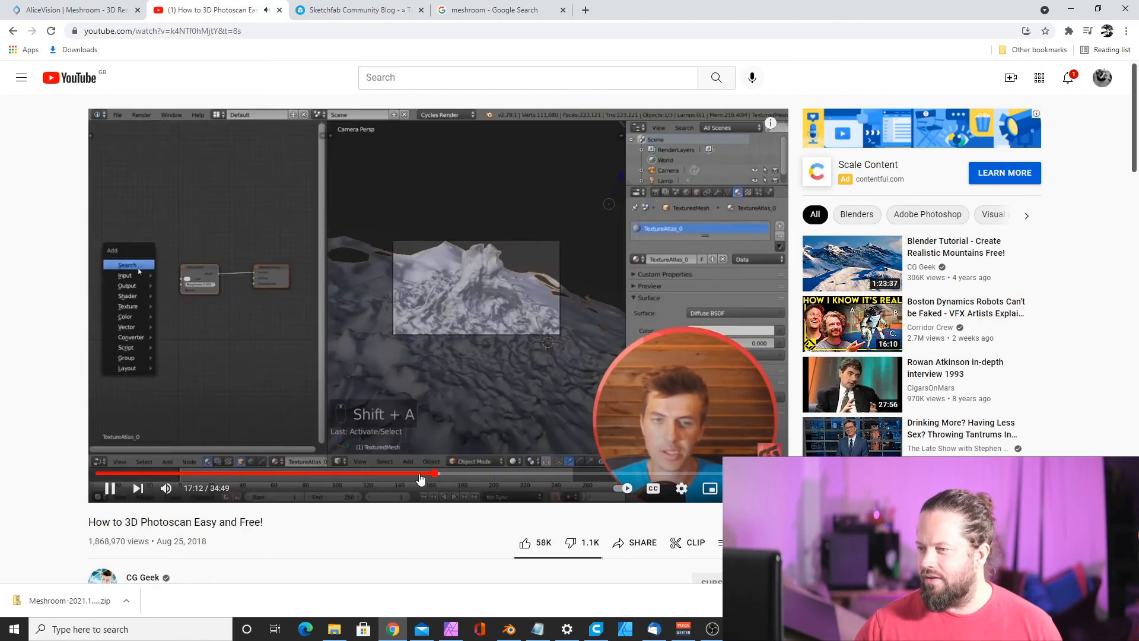
left_click(467, 474)
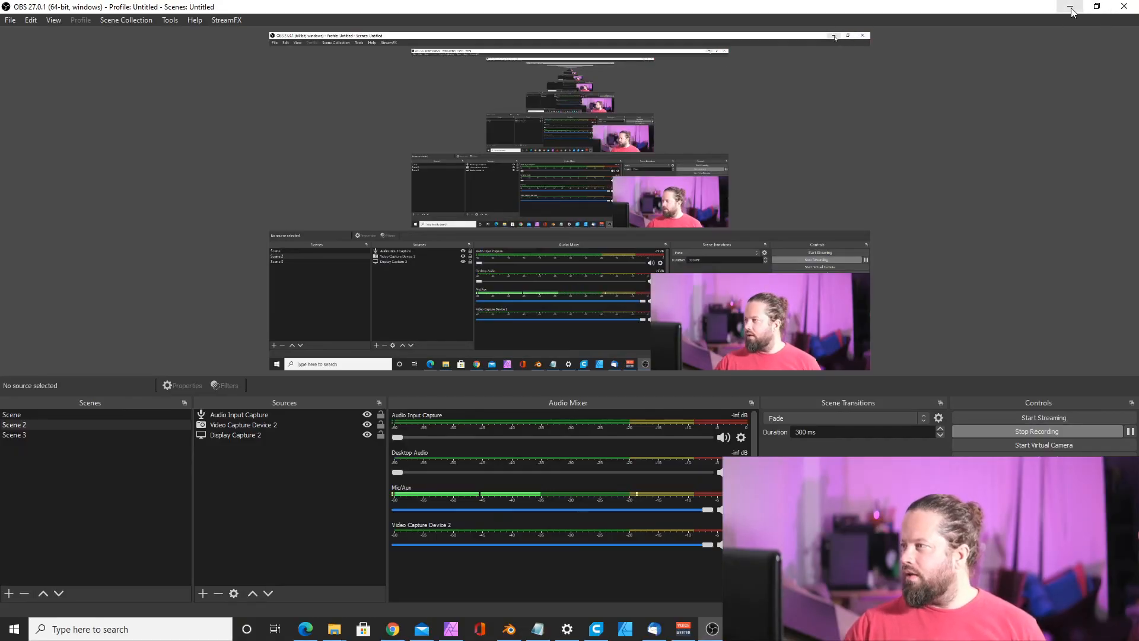
left_click(1070, 7)
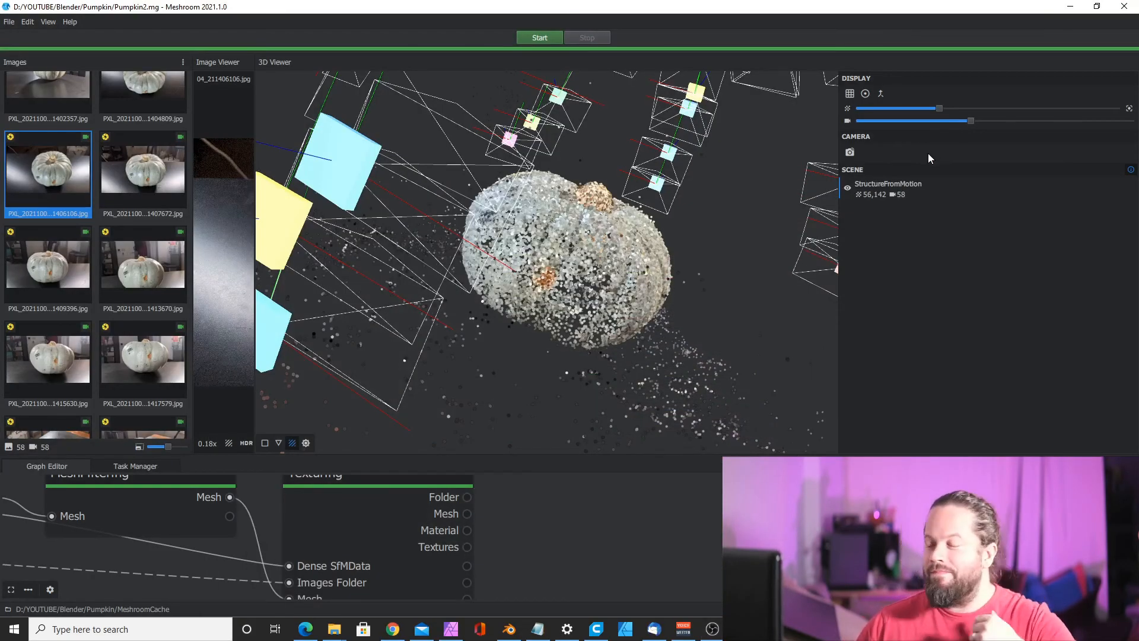
Step: Inspect the pumpkin's StructureFromMotion point cloud up close and from several angles in the 3D Viewer
scroll(572, 217, "up", 2)
scroll(501, 238, "down", 2)
left_click_drag(526, 237, 506, 368)
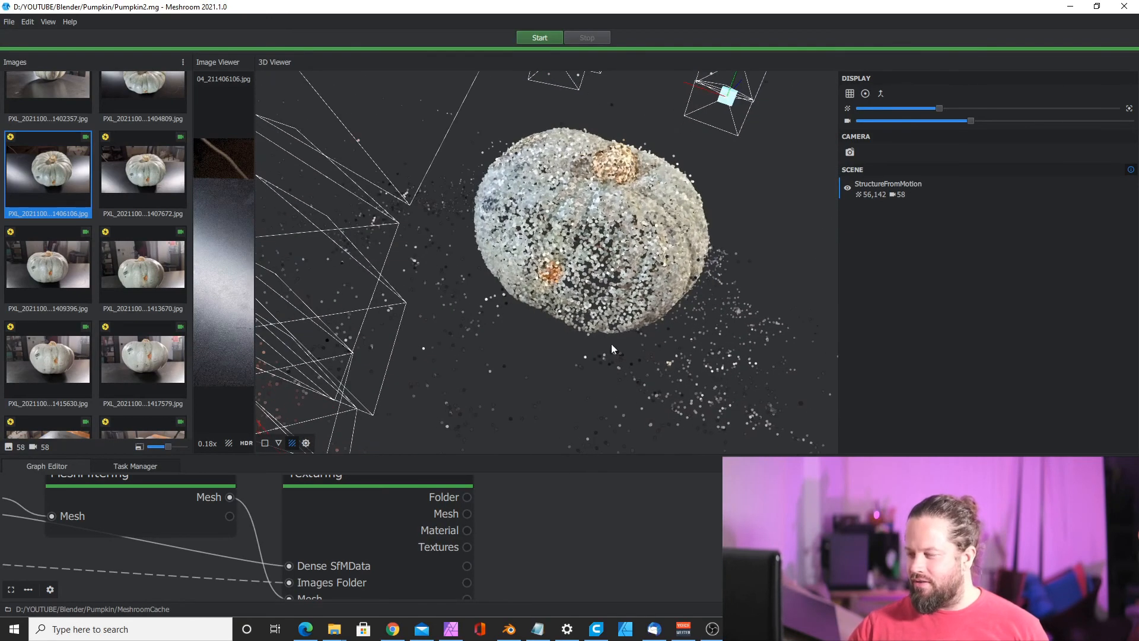
scroll(611, 344, "up", 3)
scroll(585, 306, "down", 3)
left_click_drag(581, 300, 511, 287)
left_click_drag(673, 292, 569, 339)
scroll(512, 300, "up", 3)
scroll(610, 343, "down", 3)
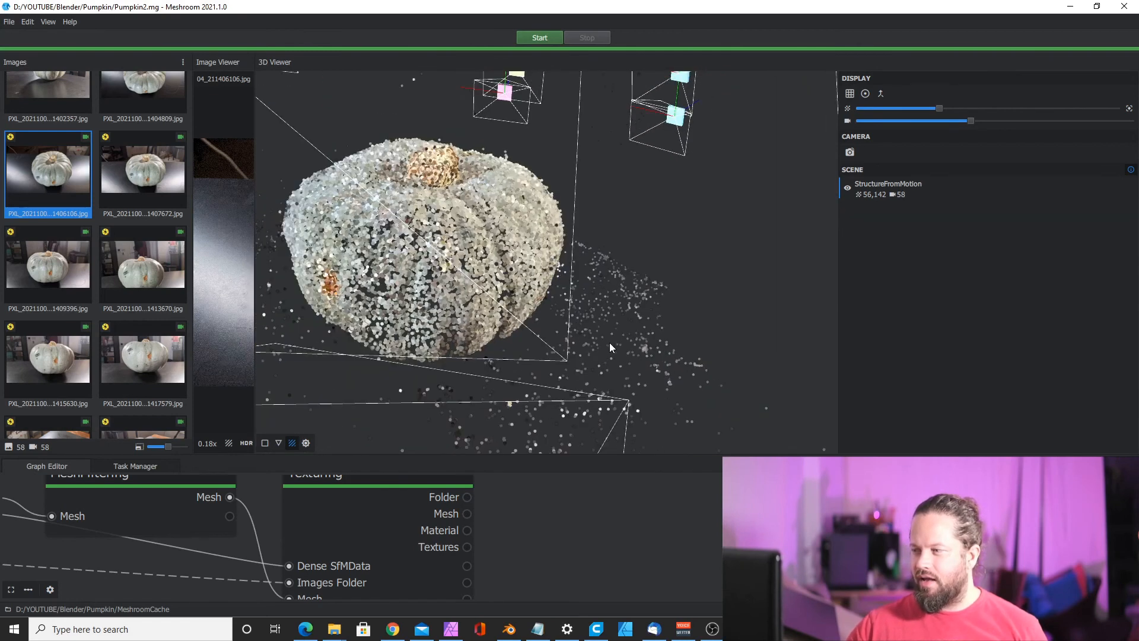
scroll(425, 268, "down", 1)
scroll(430, 269, "up", 2)
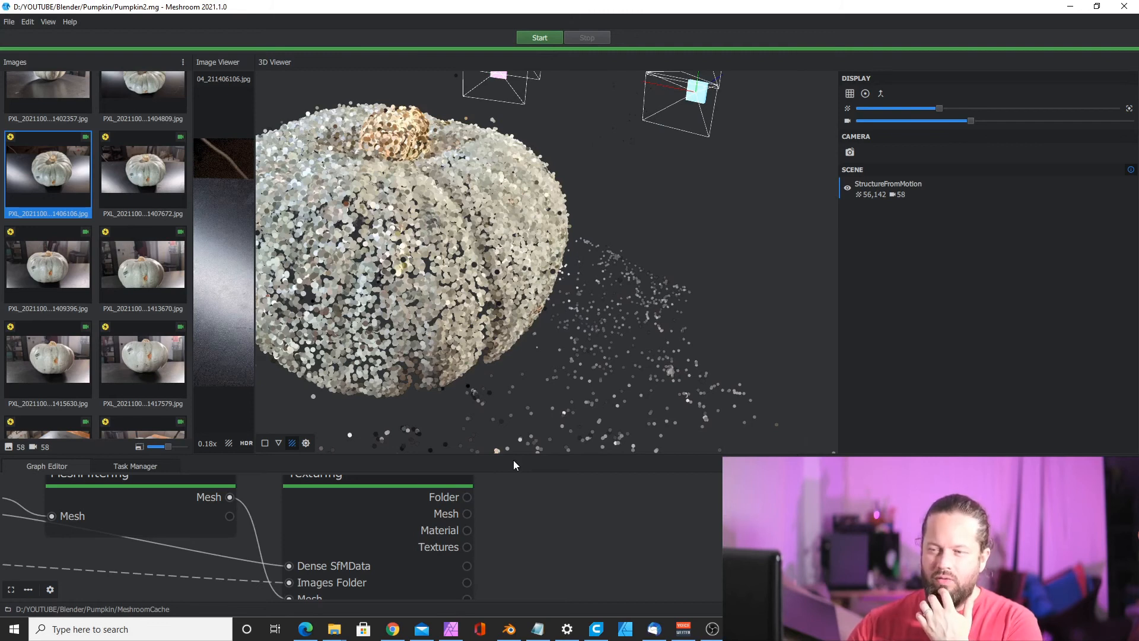
left_click_drag(649, 142, 609, 247)
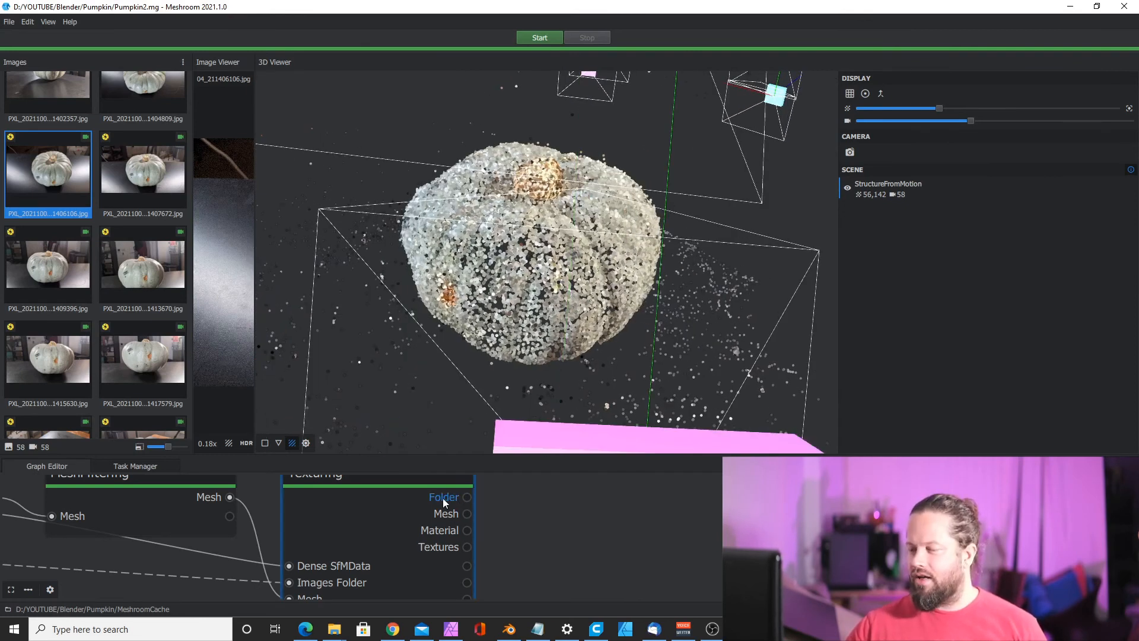
Step: Open the output folder of the Texturing node from the pipeline graph
scroll(451, 500, "down", 3)
scroll(455, 501, "up", 2)
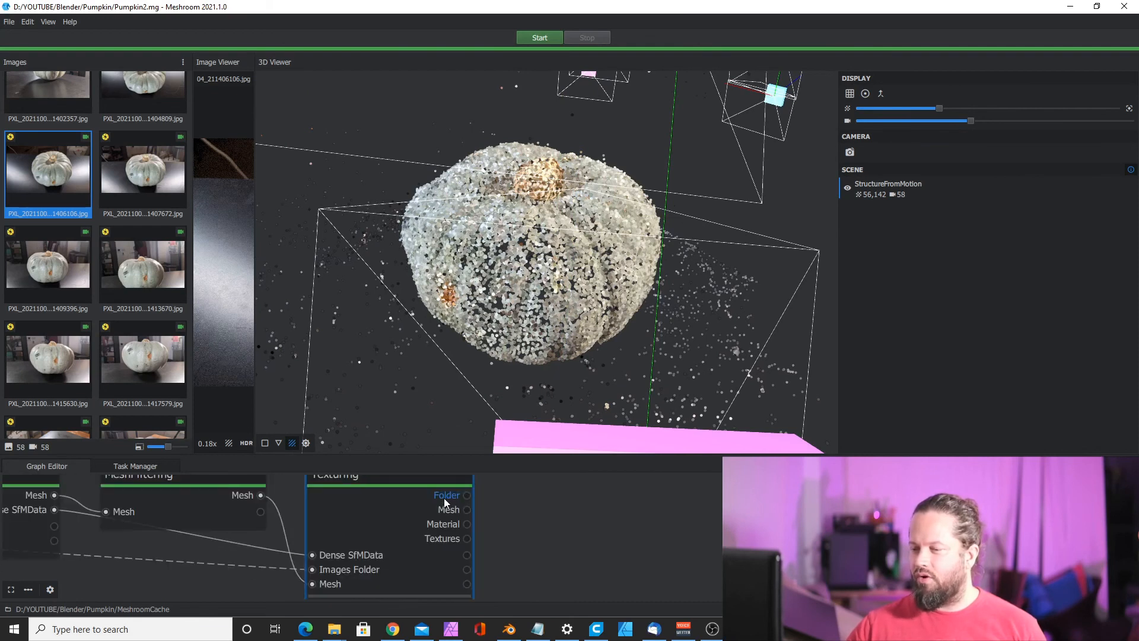
right_click(448, 497)
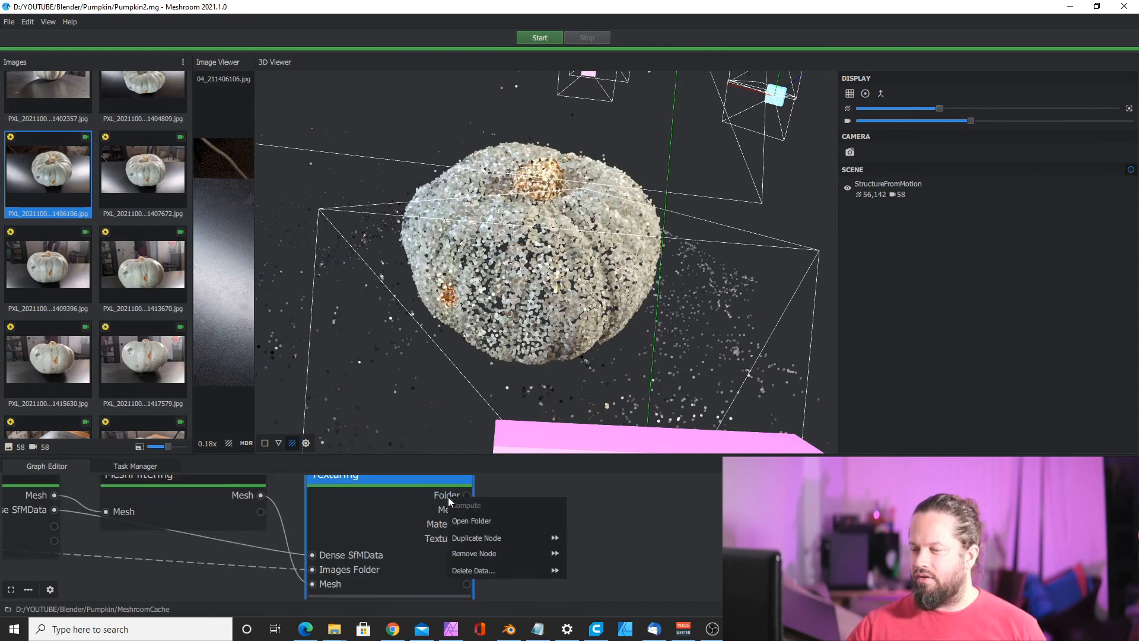
left_click(503, 521)
left_click(432, 354)
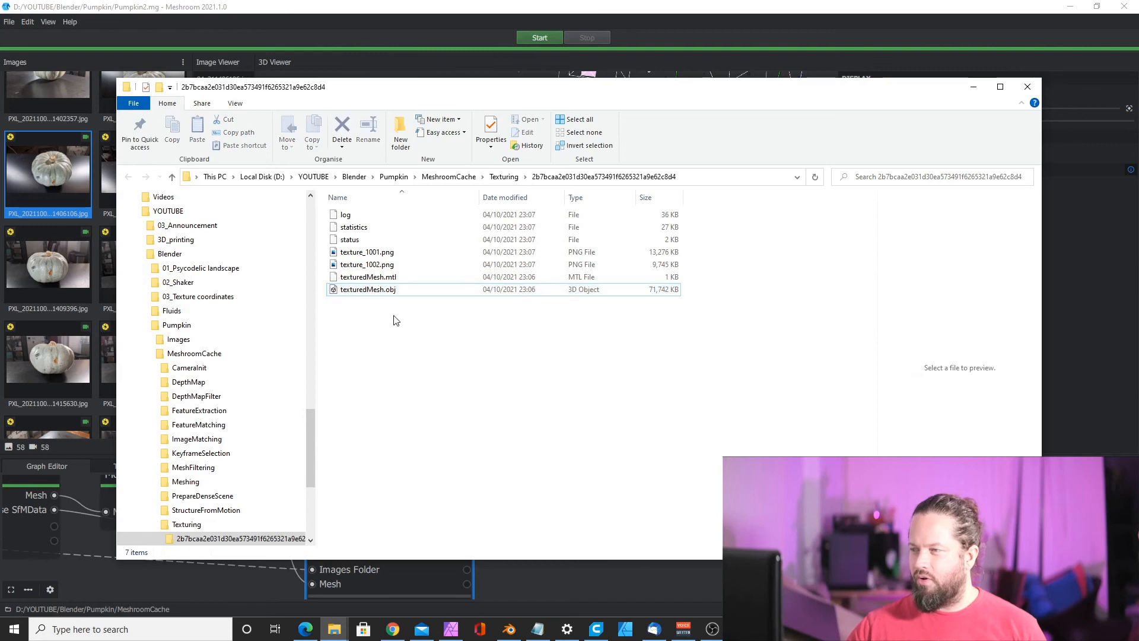
Step: Look through the Texturing output files texture_1001.png, texture_1002.png, texturedMesh.mtl and texturedMesh.obj
left_click(375, 252)
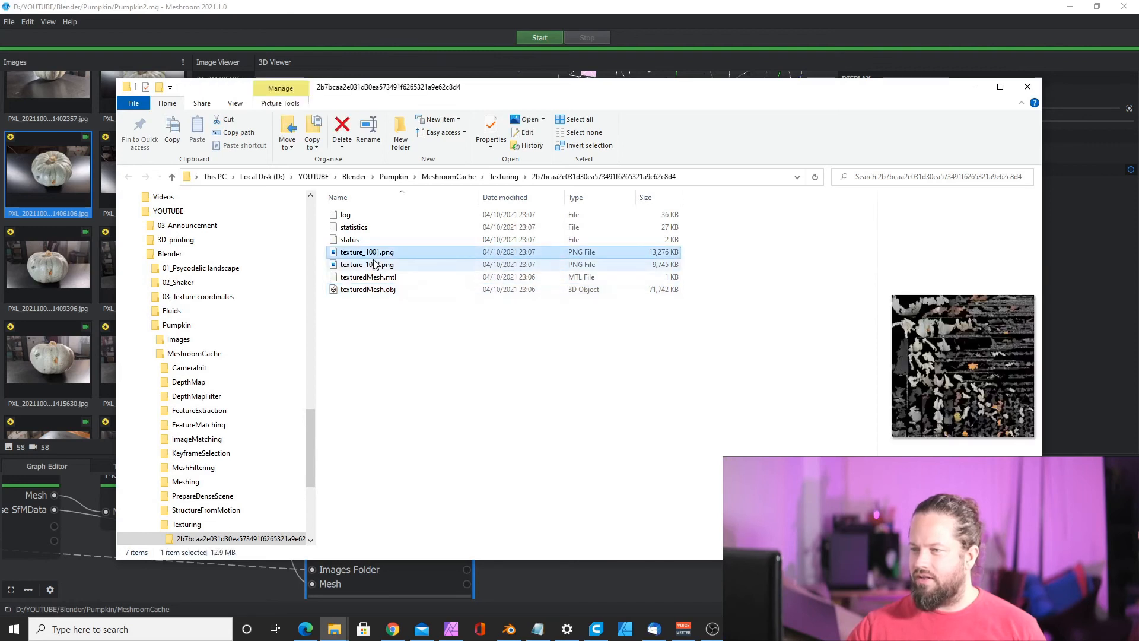
left_click(375, 264)
left_click(374, 277)
left_click(374, 289)
left_click(374, 253)
left_click(376, 289)
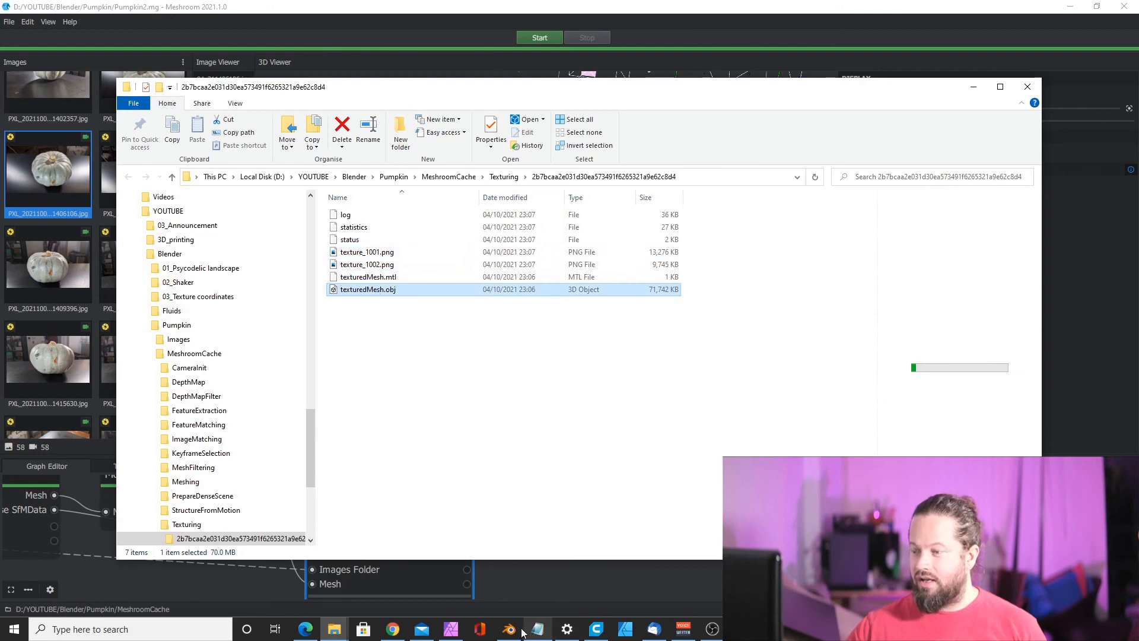
Step: Switch to Rhino 7 and import texturedMesh.obj from the Texturing folder, bringing in the OBJ groups as layers
mouse_move(517, 634)
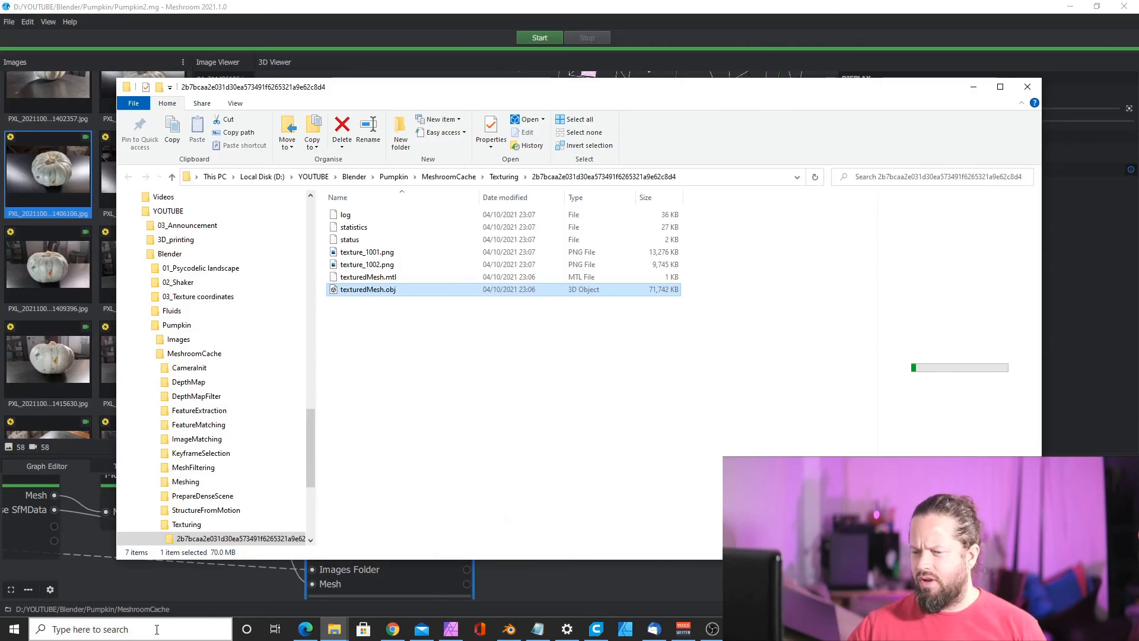
left_click(148, 631)
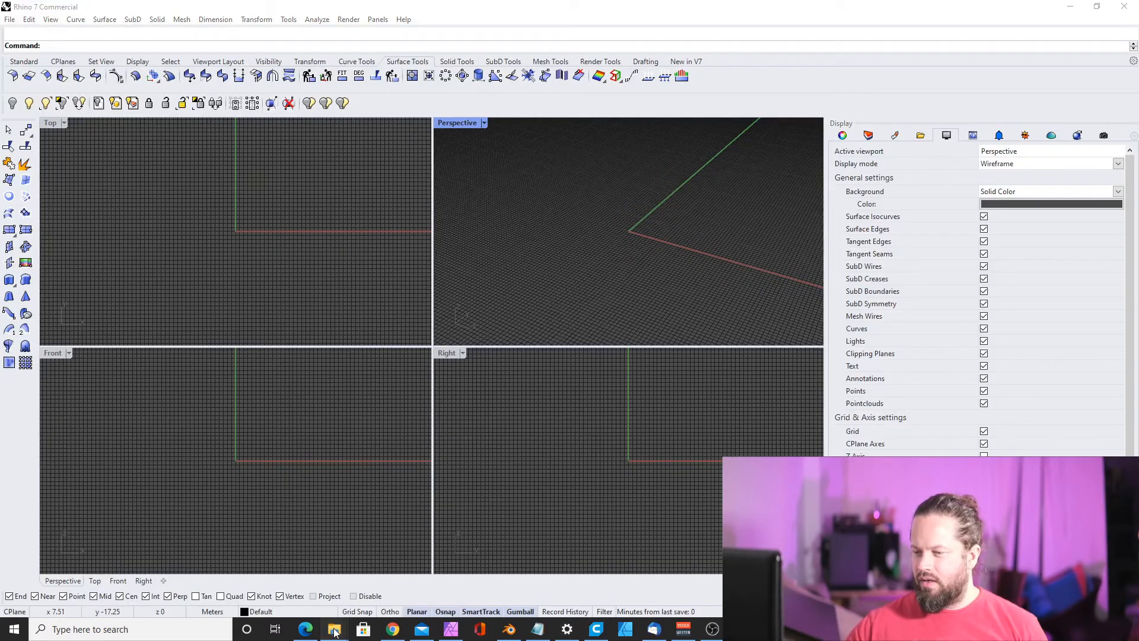
mouse_move(335, 629)
left_click(369, 603)
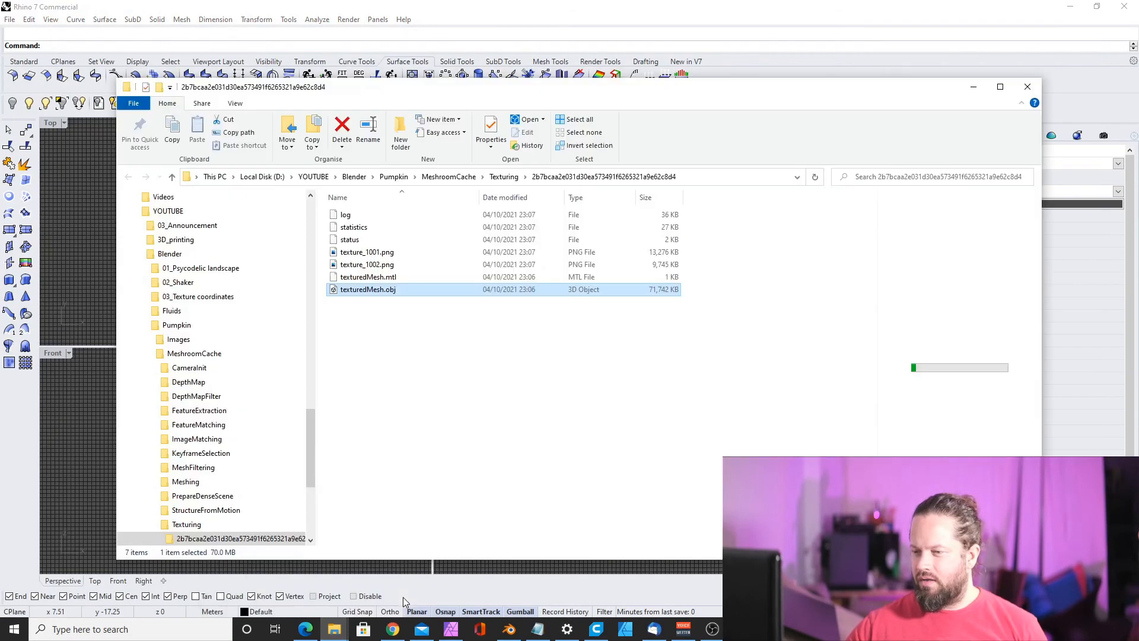
left_click_drag(405, 88, 764, 159)
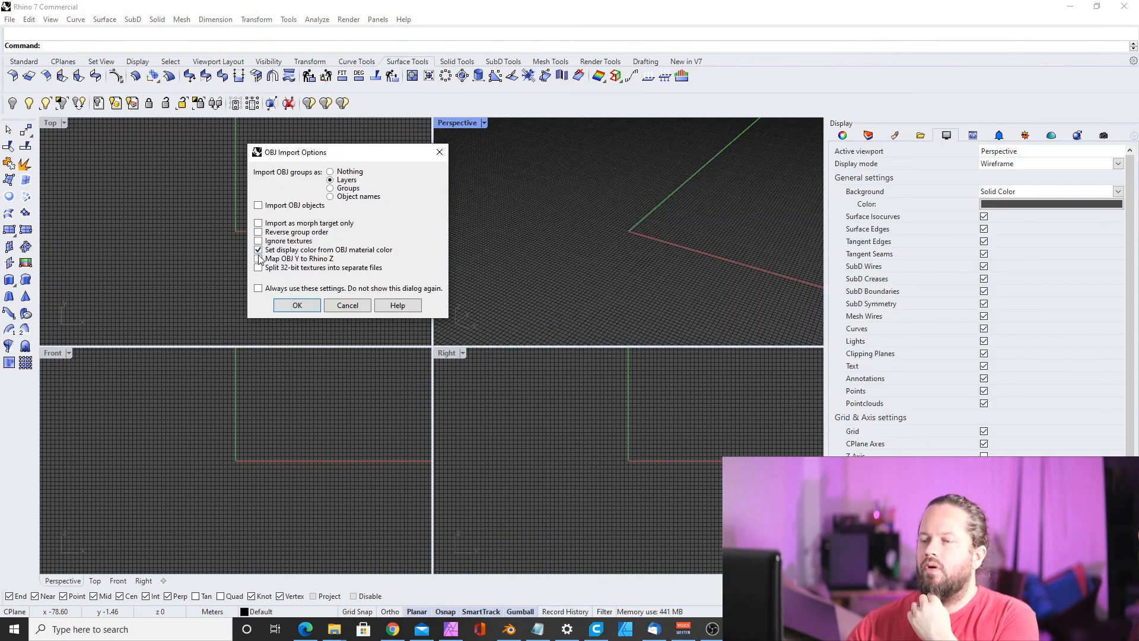
key("Return")
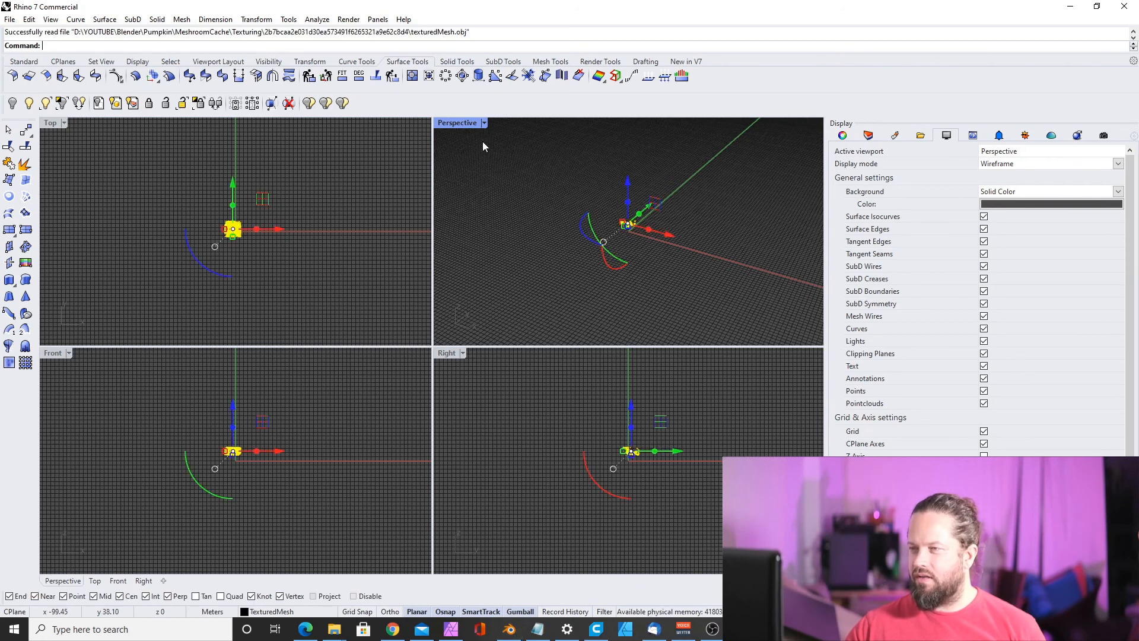
Step: Maximize the Perspective viewport, set it to Shaded display and inspect the pumpkin mesh's surface
scroll(261, 218, "up", 5)
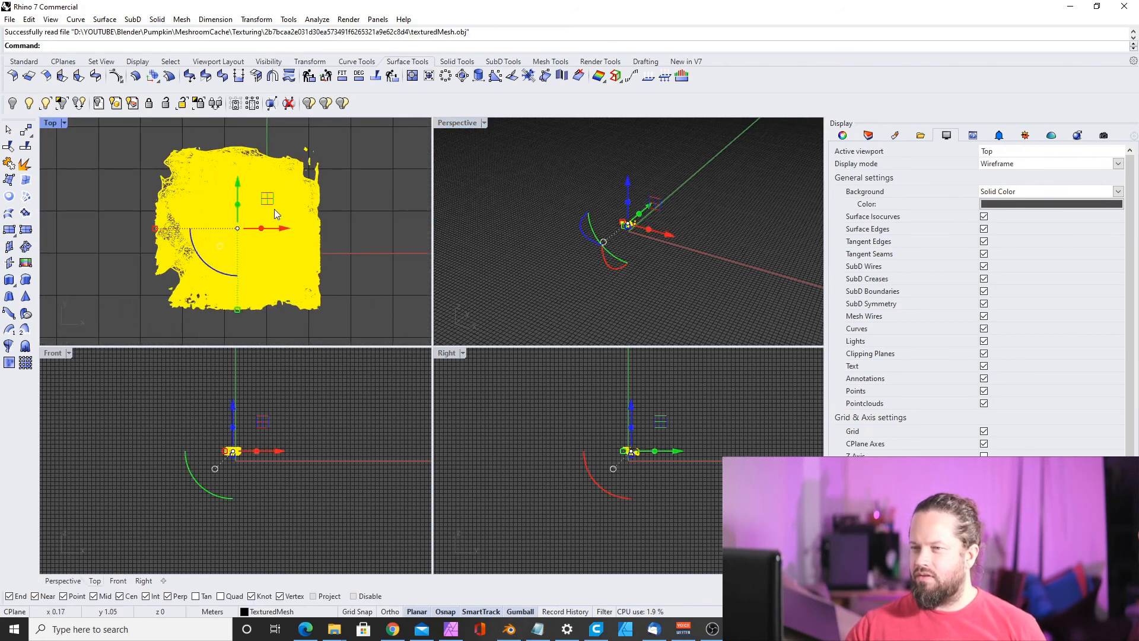
left_click(299, 228)
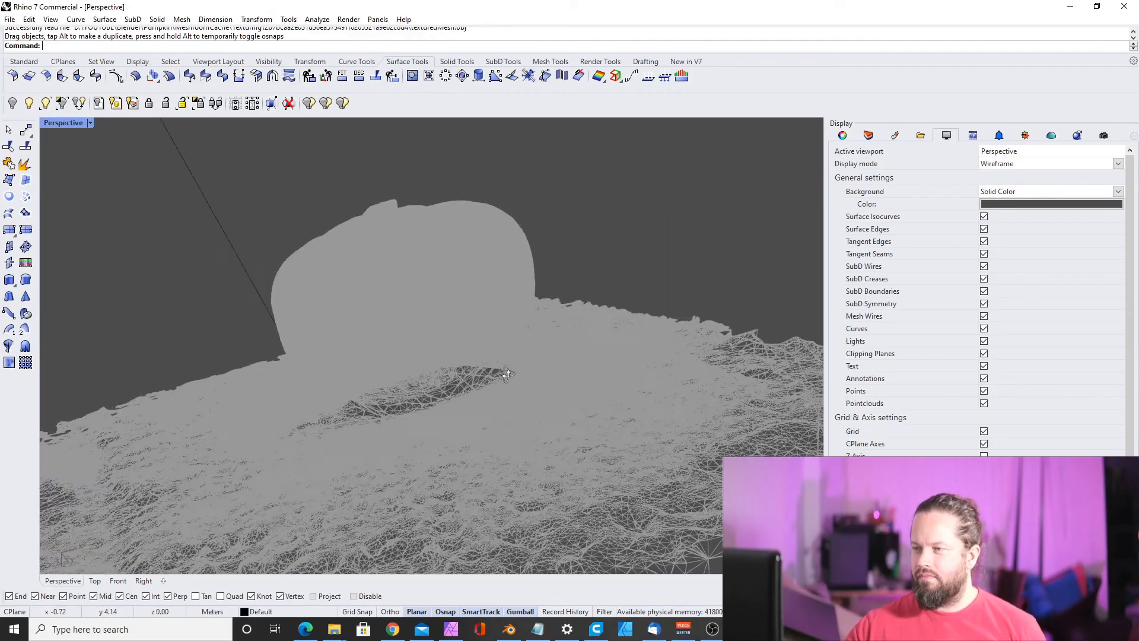
mouse_move(507, 375)
right_mouse_down()
mouse_move(413, 381)
mouse_move(431, 326)
mouse_move(604, 382)
mouse_move(552, 385)
mouse_move(568, 387)
right_mouse_up()
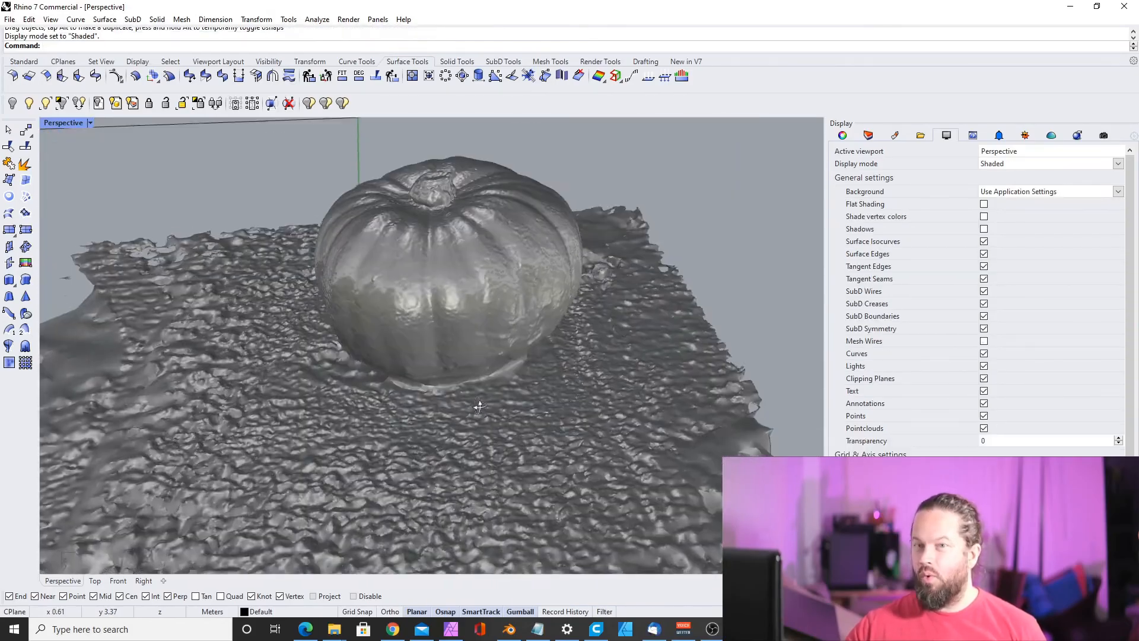
mouse_move(512, 415)
right_mouse_down()
mouse_move(483, 390)
mouse_move(522, 288)
right_mouse_up()
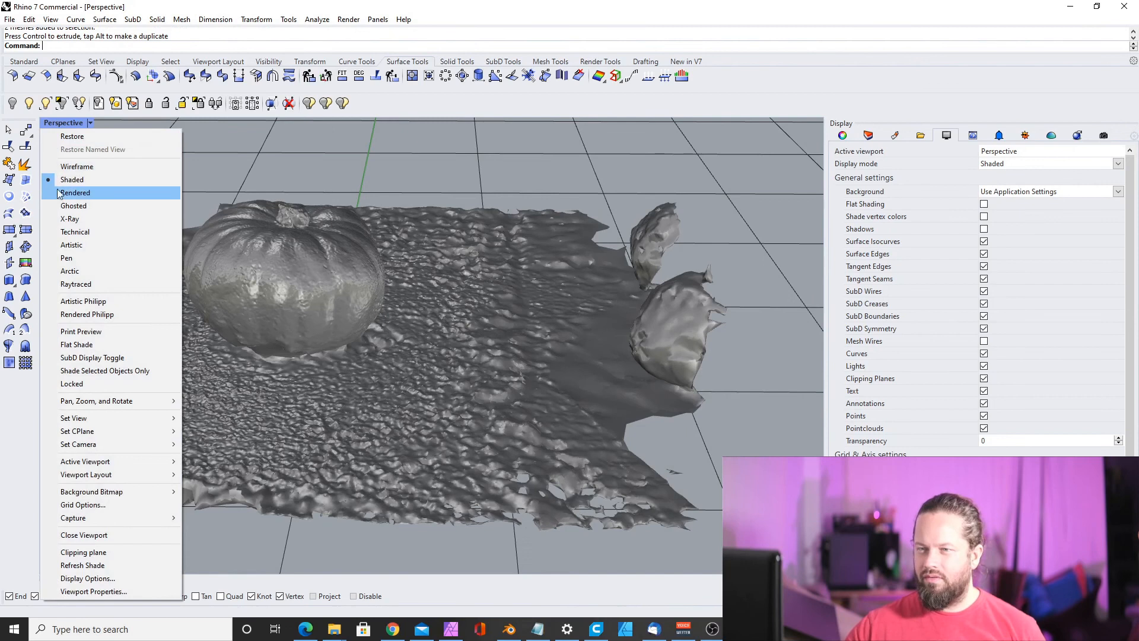
Step: Set the Perspective viewport's display mode to Rendered
left_click(64, 184)
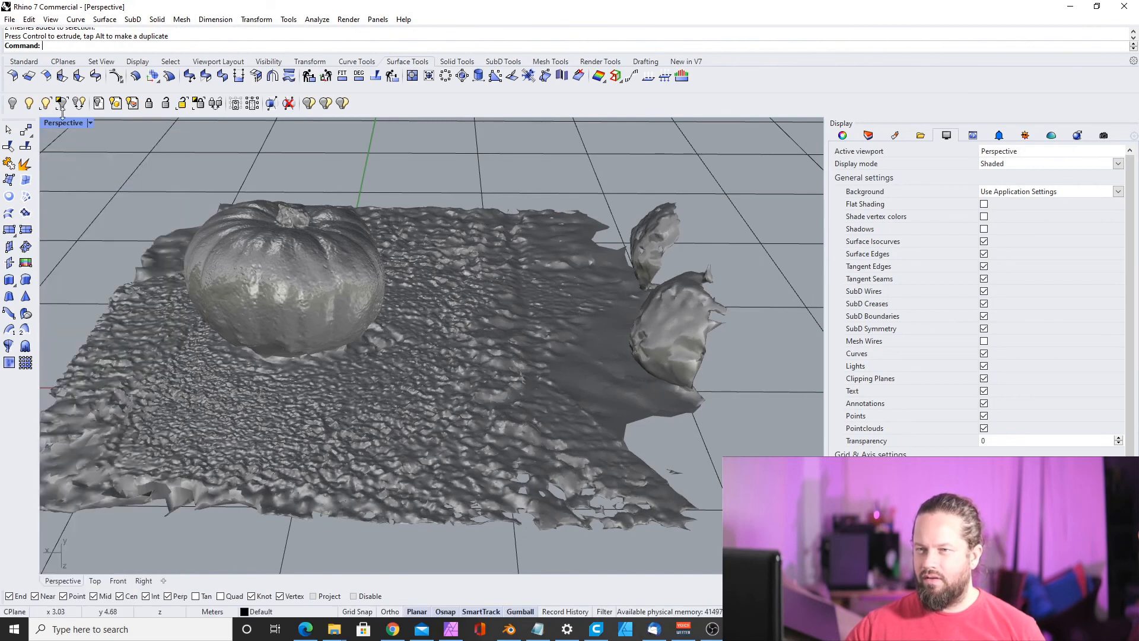
left_click(63, 126)
left_click(72, 195)
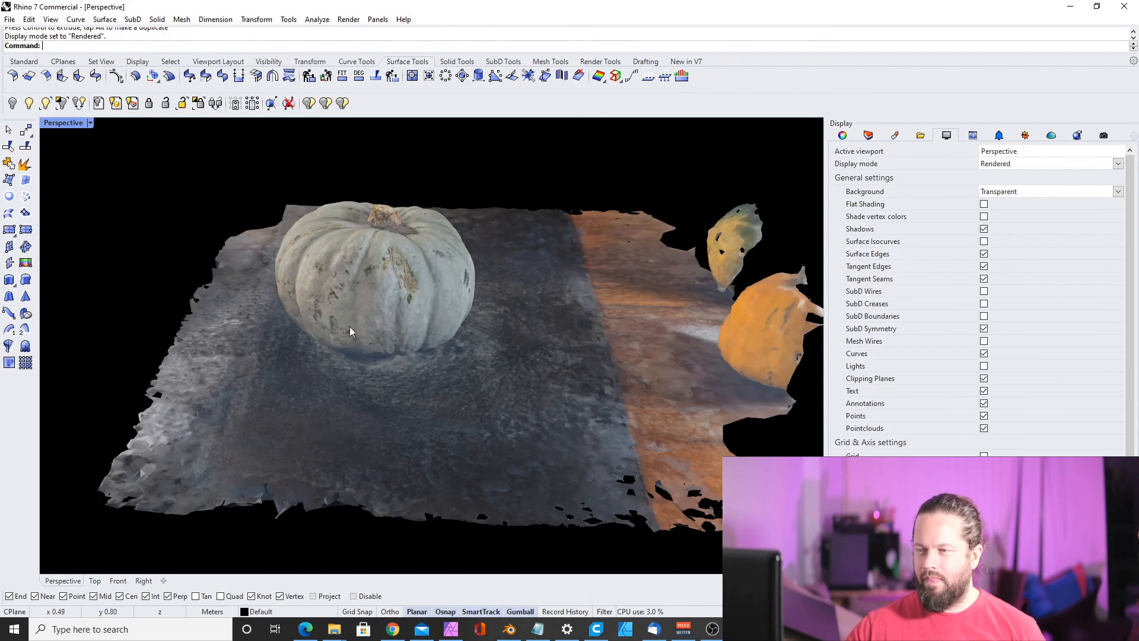
Step: Examine the pumpkin's texture from all around, including its stem, skin marks and surrounding ground
right_click_drag(350, 326, 543, 351)
right_click_drag(381, 348, 579, 287)
scroll(583, 288, "up", 5)
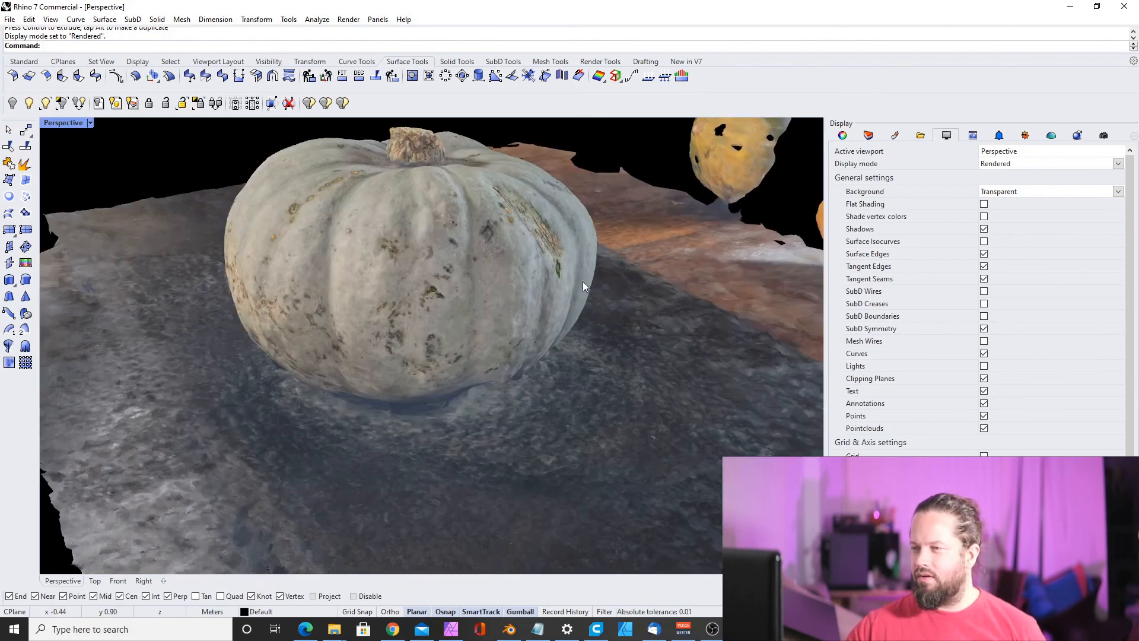
right_click_drag(526, 314, 552, 350)
right_click_drag(356, 341, 575, 282)
scroll(425, 310, "down", 5)
scroll(382, 212, "up", 14)
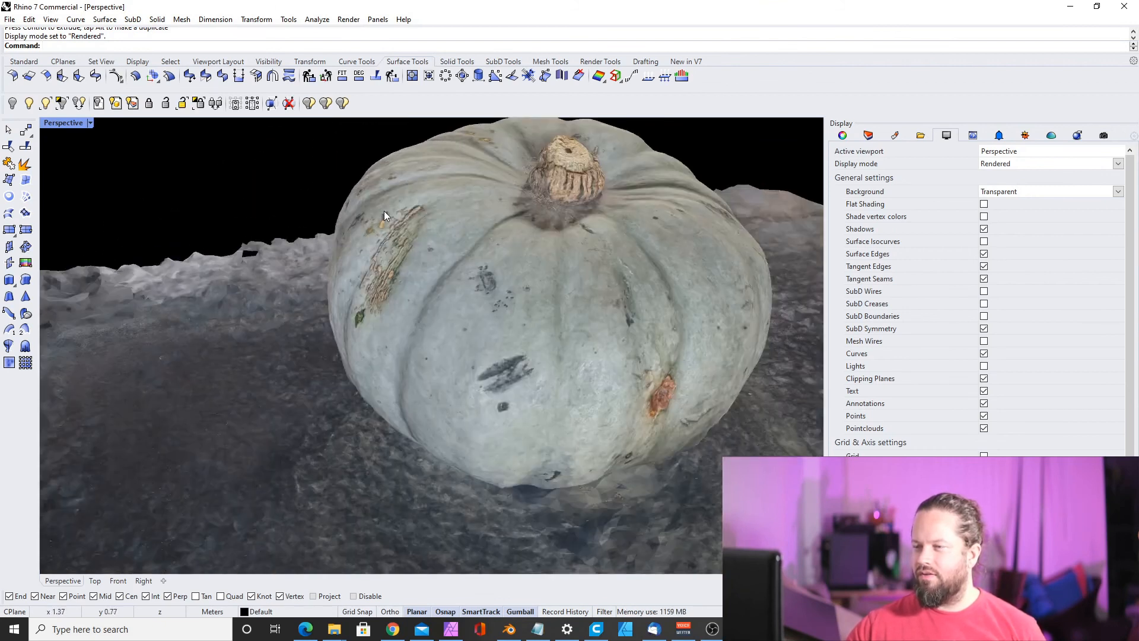
scroll(426, 309, "down", 8)
right_click_drag(540, 313, 172, 278)
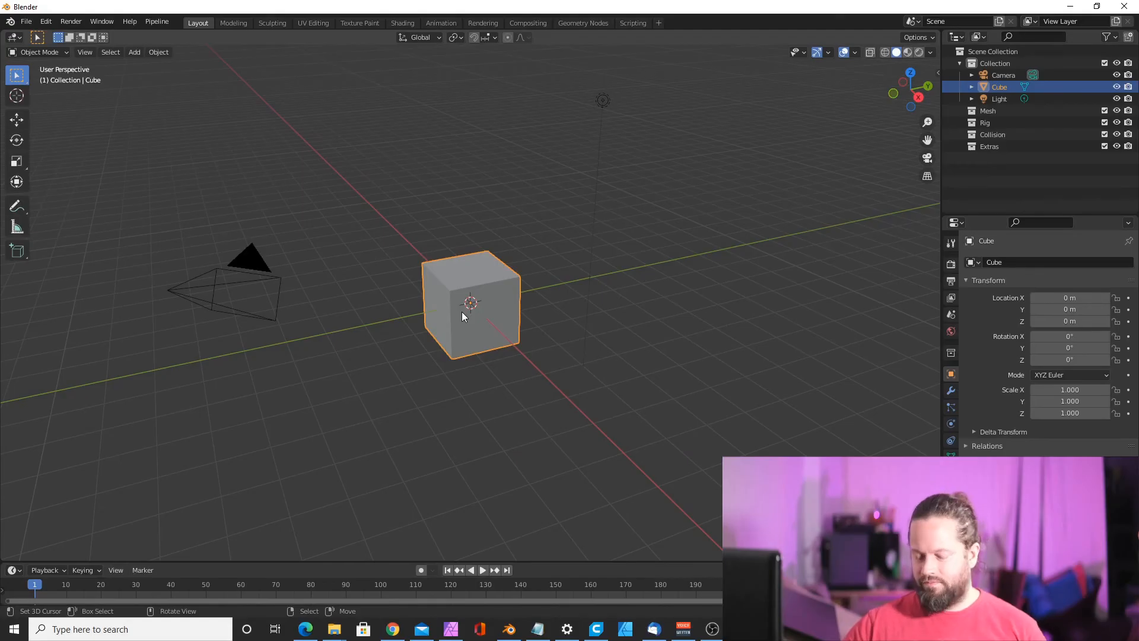
Step: Switch to Blender, delete the default cube and open the Wavefront (.obj) import at the pumpkin's Meshroom Texturing folder
key("Delete")
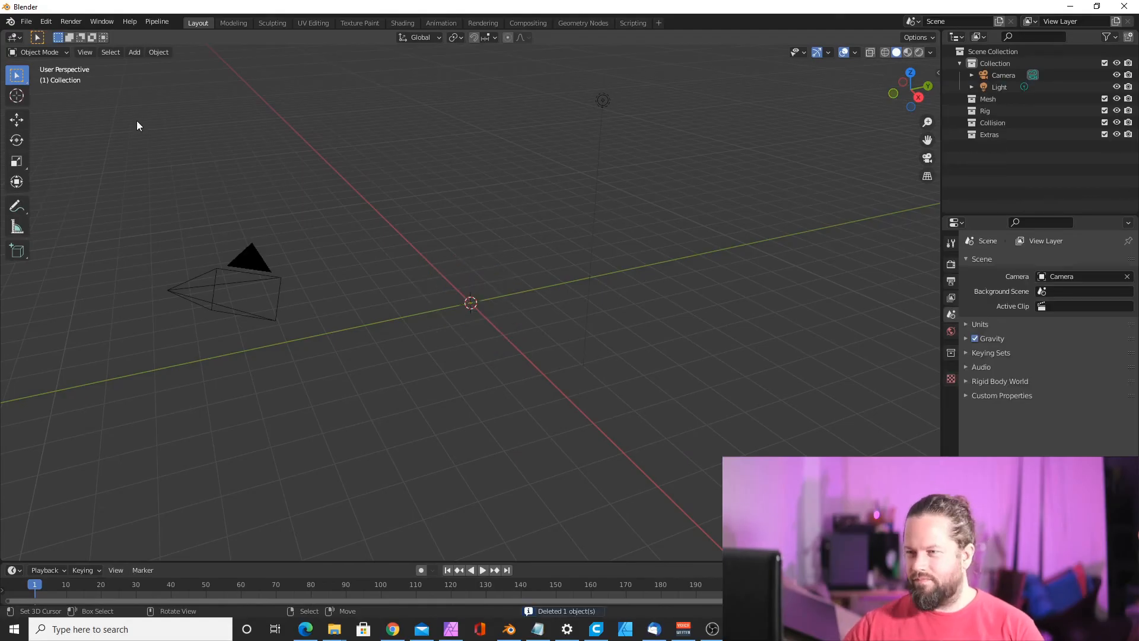
left_click(25, 23)
mouse_move(54, 180)
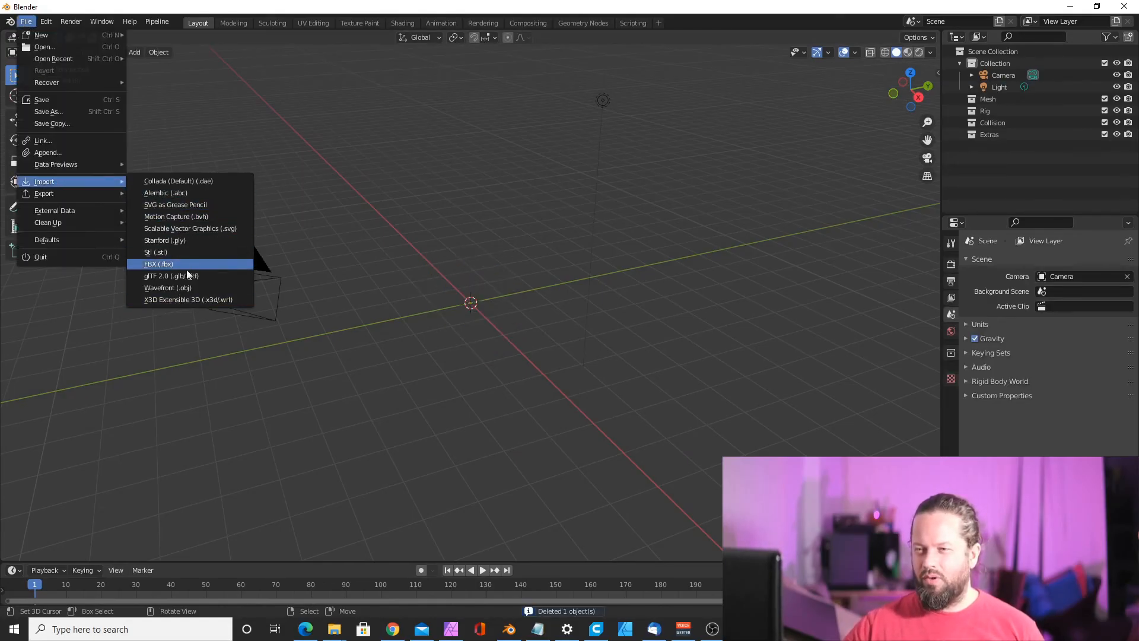
left_click(180, 290)
left_click(204, 118)
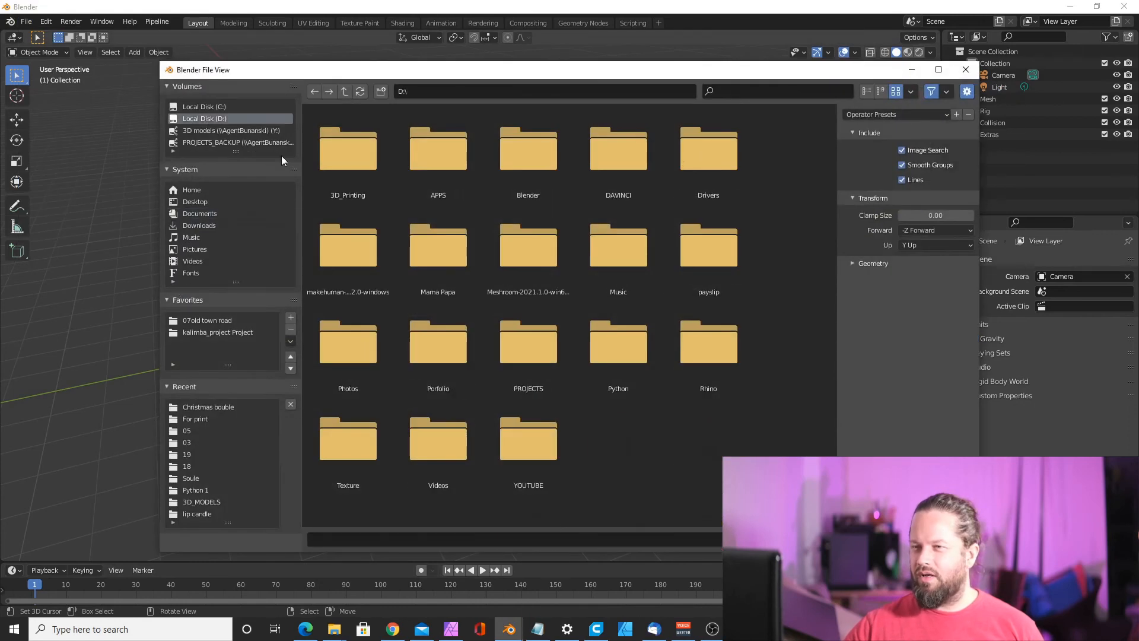
key("Return")
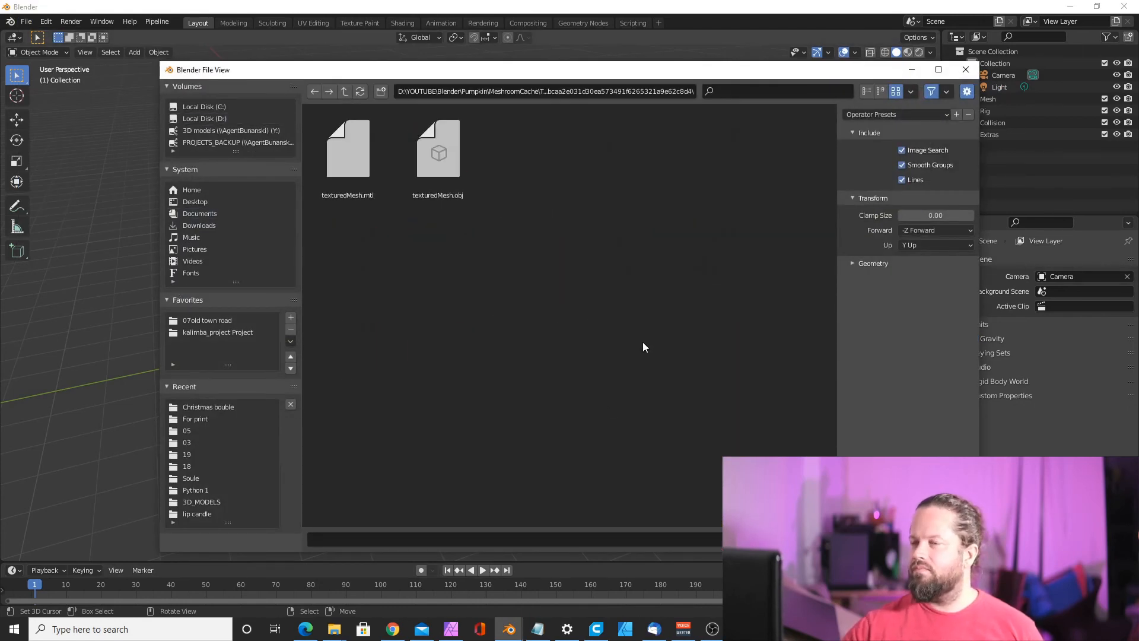
Step: Import texturedMesh.obj with -Z Forward and Y Up orientation
left_click(466, 158)
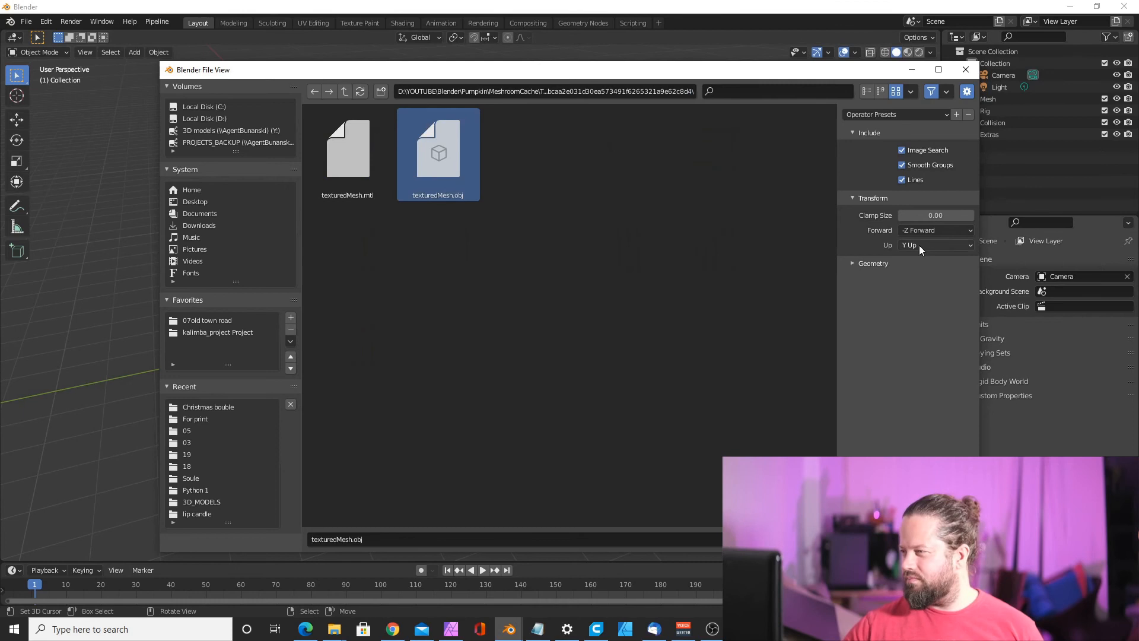
left_click(965, 231)
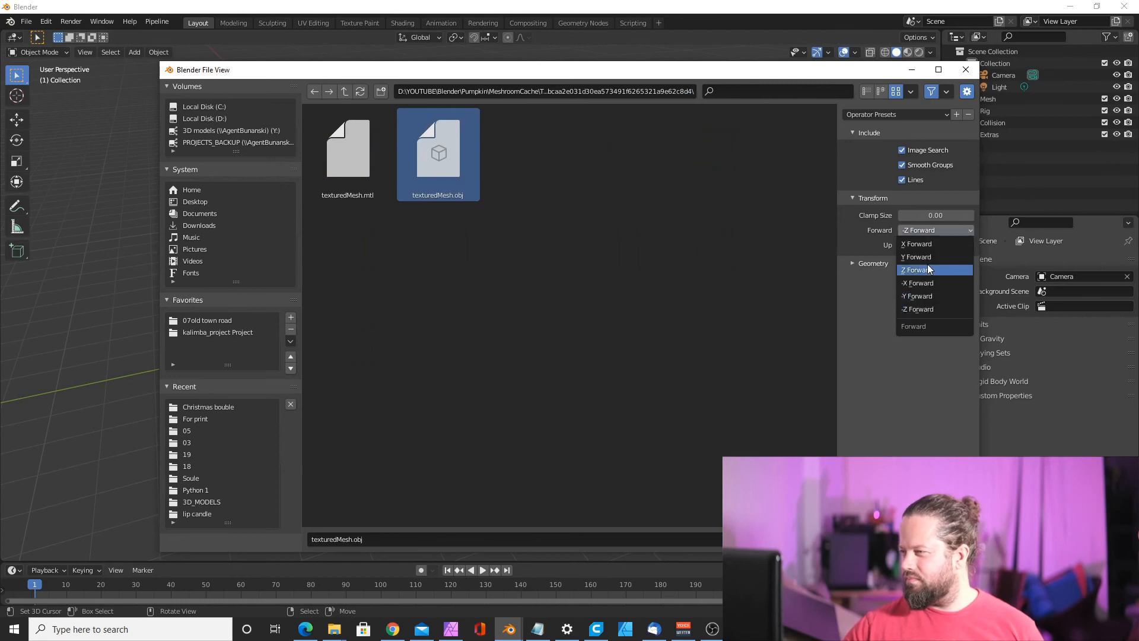
left_click(915, 310)
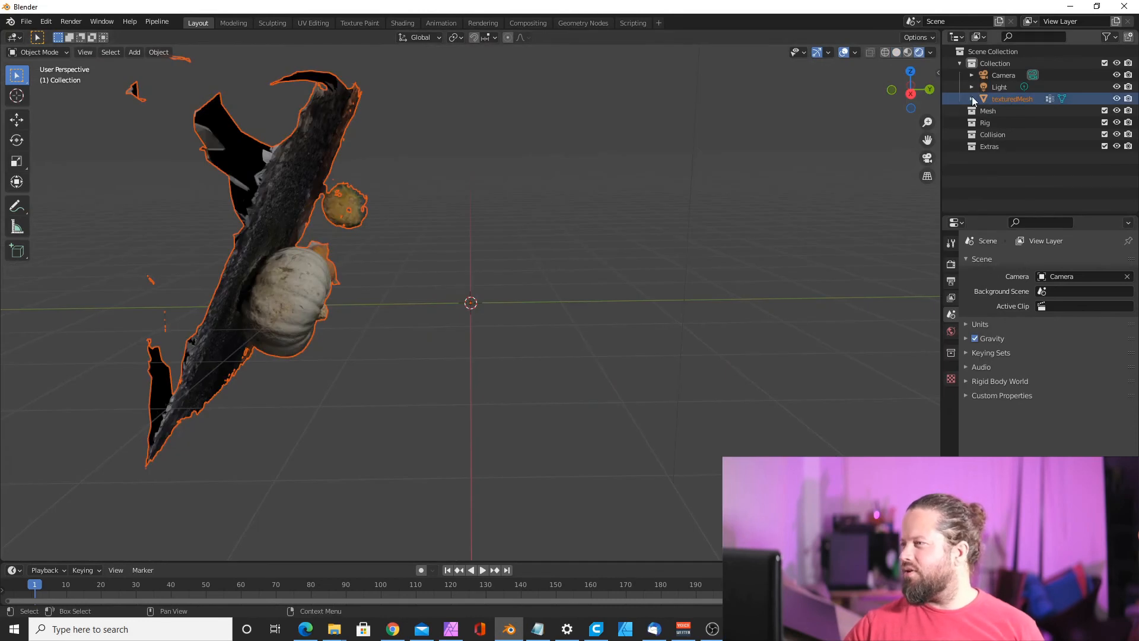
Step: Select texturedMesh in the outliner and inspect the imported pumpkin scan in the viewport
left_click(1024, 111)
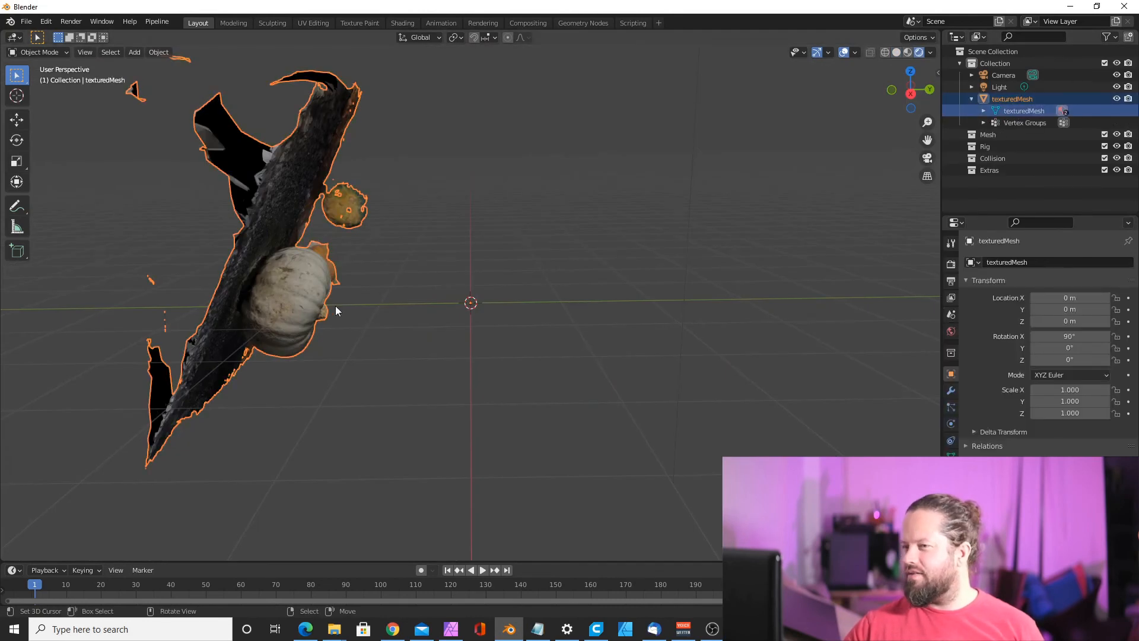
scroll(336, 305, "up", 2)
scroll(348, 293, "down", 3)
middle_click_drag(272, 305, 409, 286)
scroll(277, 301, "up", 2)
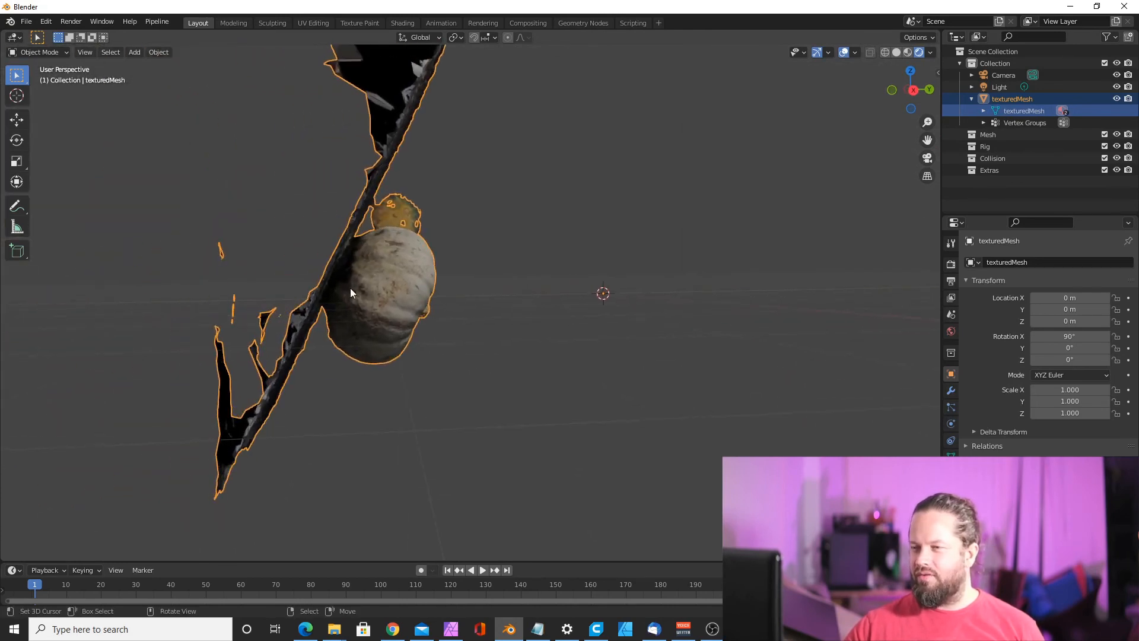
Step: Level the scan on the grid by rotating texturedMesh to 206° about X and moving it to Y -0.671 m, Z 2.2776 m
left_click(985, 111)
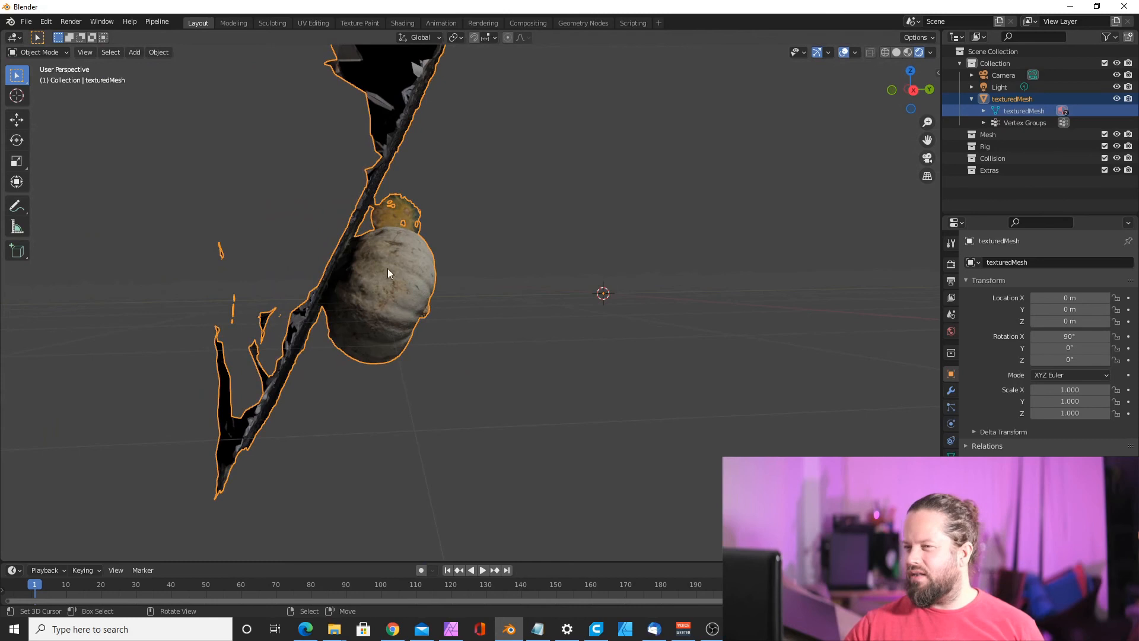
scroll(370, 210, "down", 3)
key("KP_1")
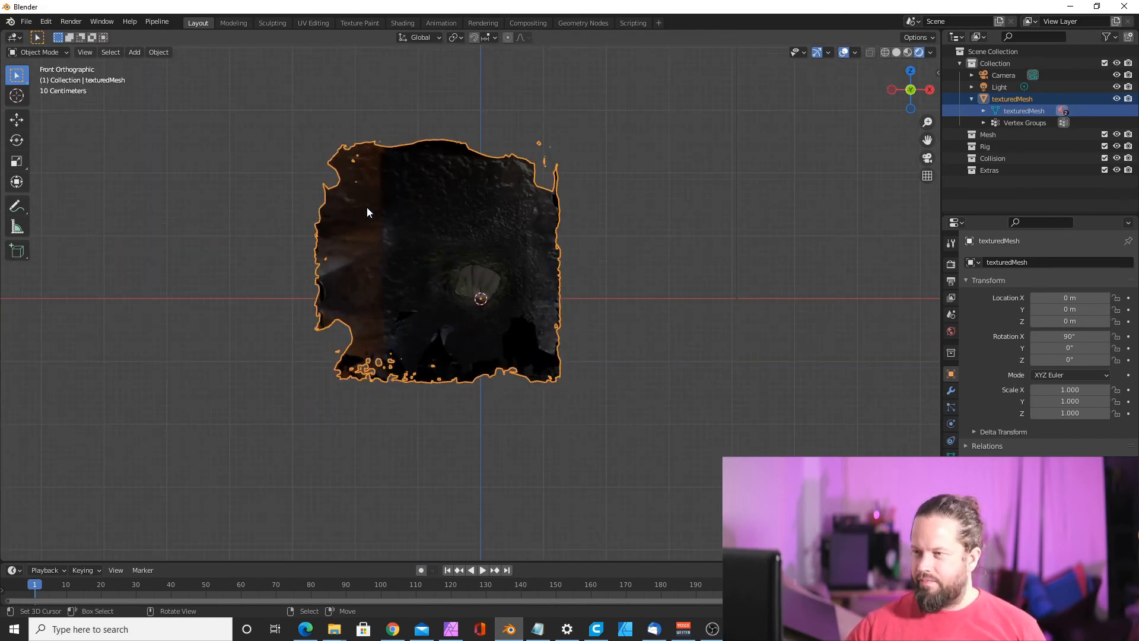
key("KP_3")
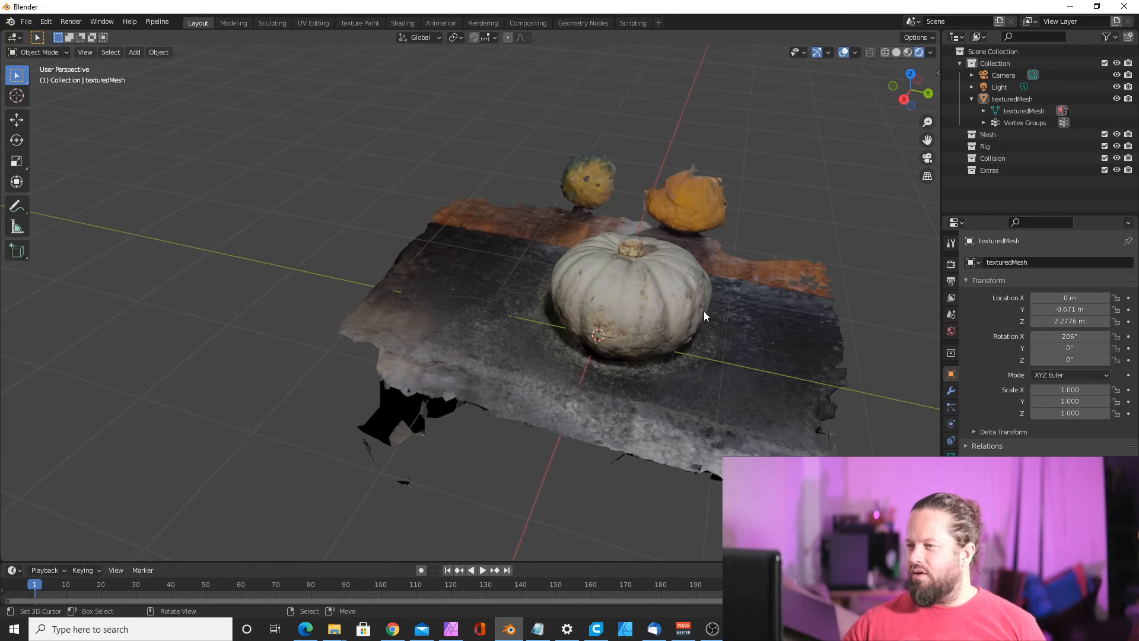
middle_click_drag(705, 314, 609, 320)
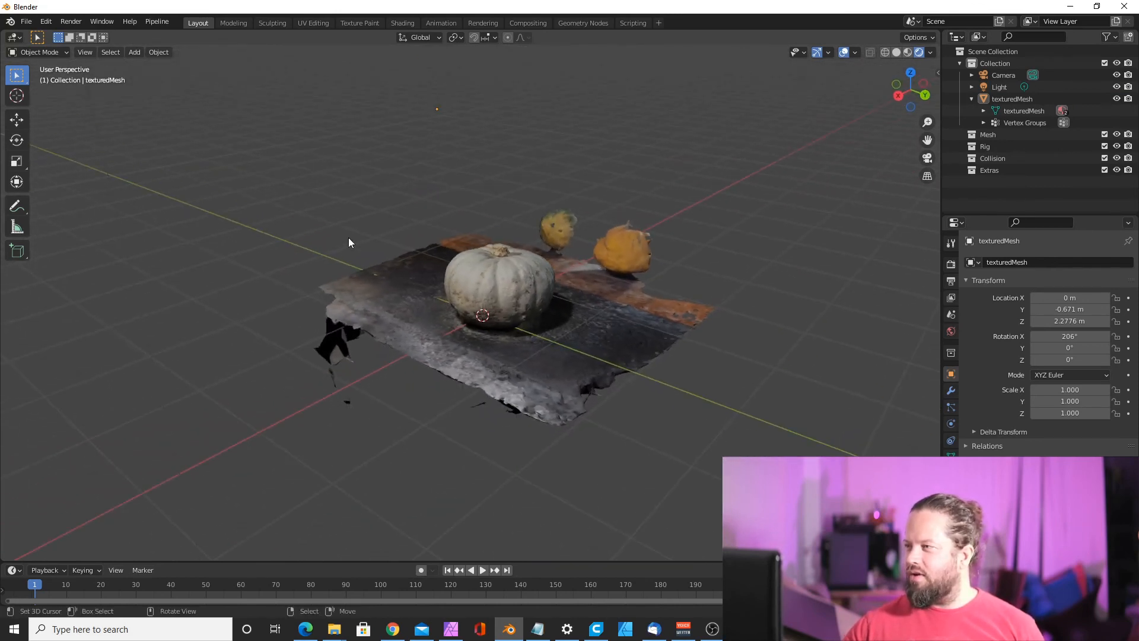
Step: Delete the scene light and undo the deletion
scroll(347, 307, "down", 4)
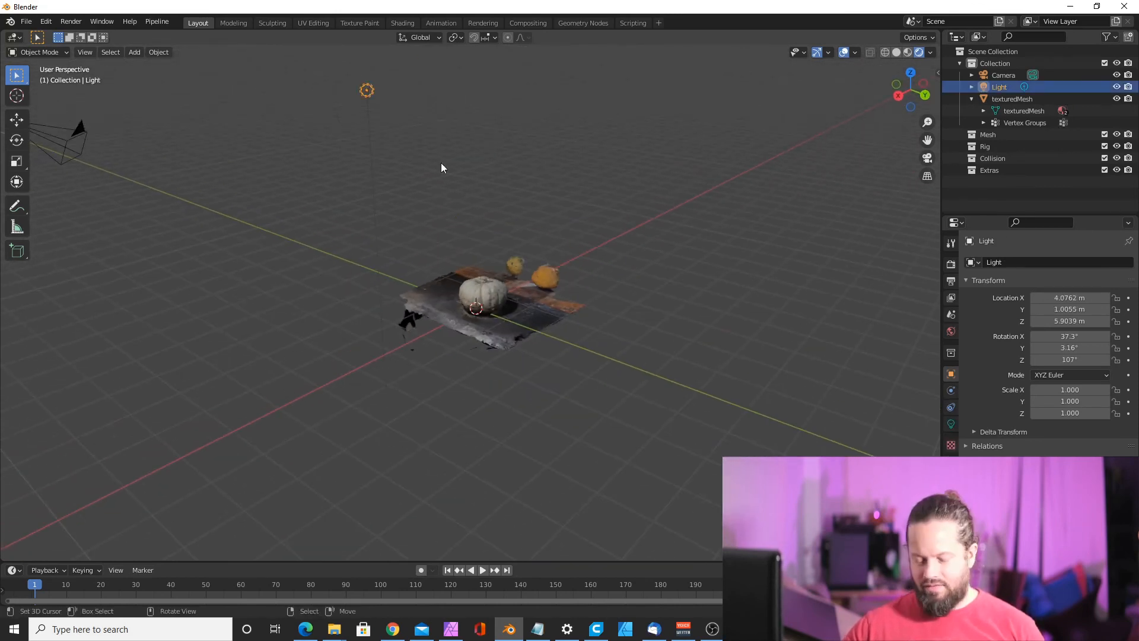
key("Delete")
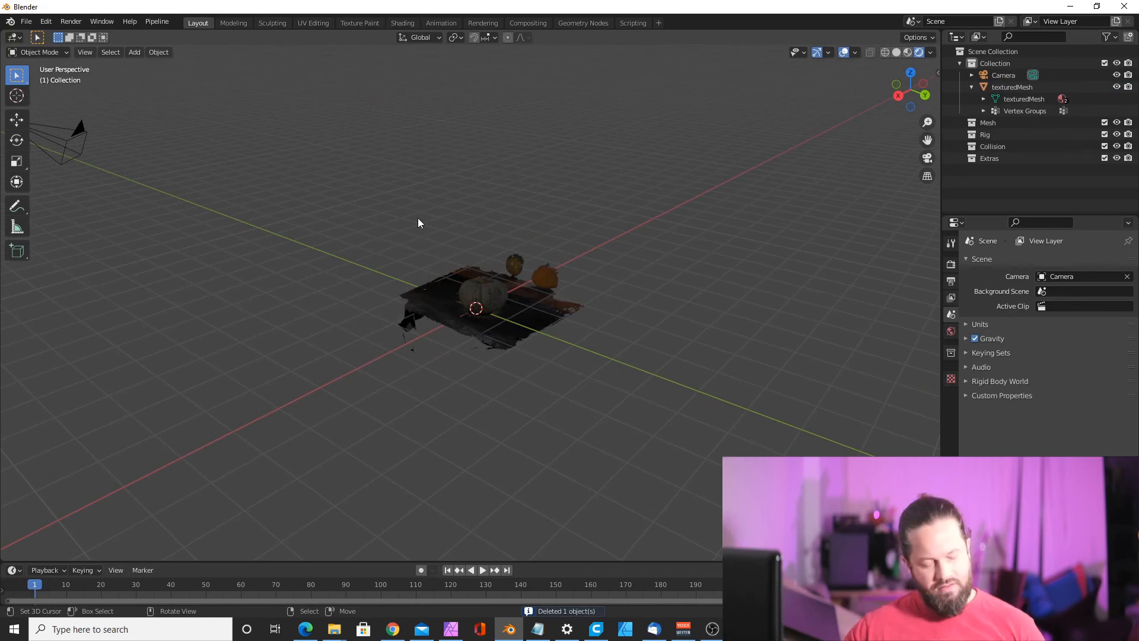
key("ctrl+z")
Step: Fine-tune texturedMesh to X 0.10938 m, Z 2.2339 m with a 2.43° rotation about Y
scroll(533, 281, "up", 6)
middle_click_drag(549, 280, 506, 293)
scroll(506, 293, "down", 6)
mouse_move(443, 315)
middle_mouse_down()
mouse_move(513, 332)
mouse_move(451, 326)
middle_mouse_up()
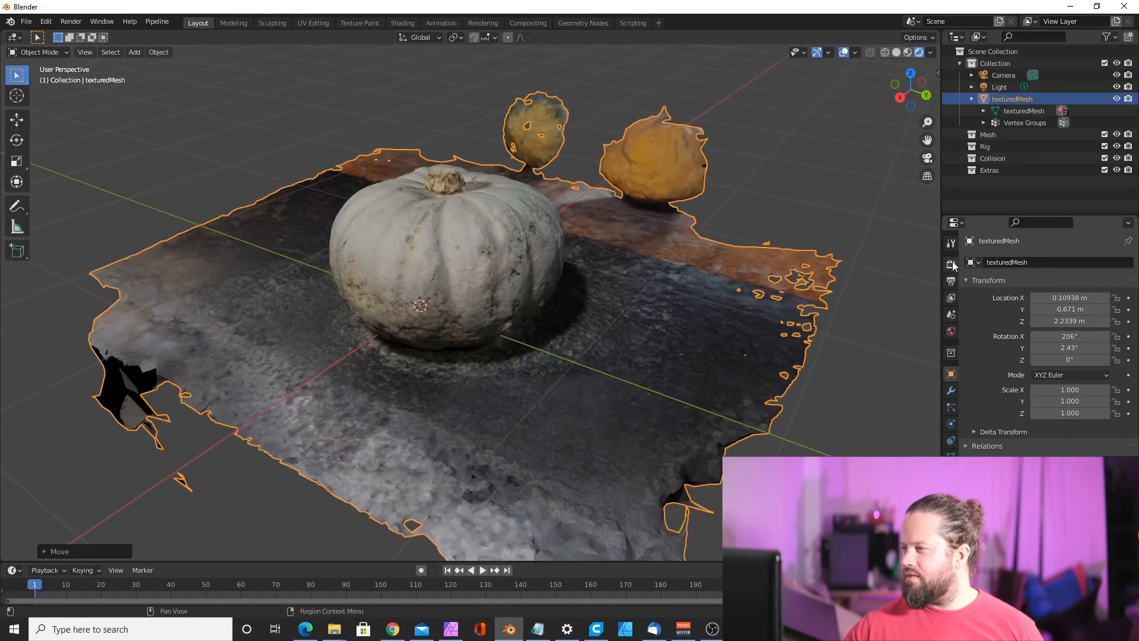
Step: Switch the render engine to Cycles and check the path-traced pumpkin
left_click(951, 264)
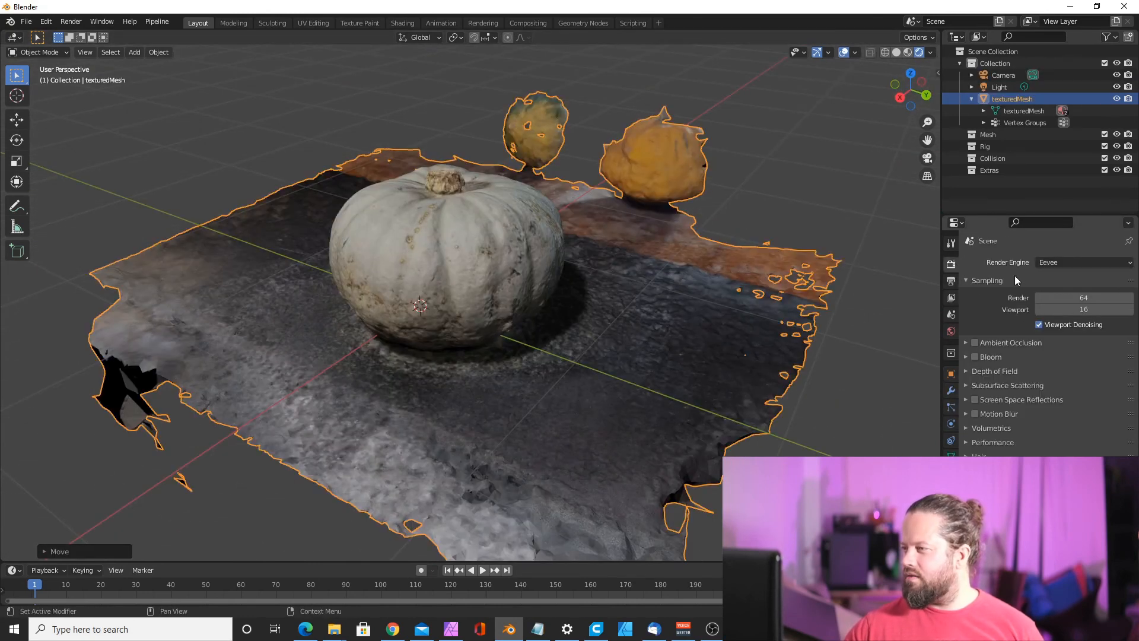
left_click(1086, 263)
left_click(1058, 304)
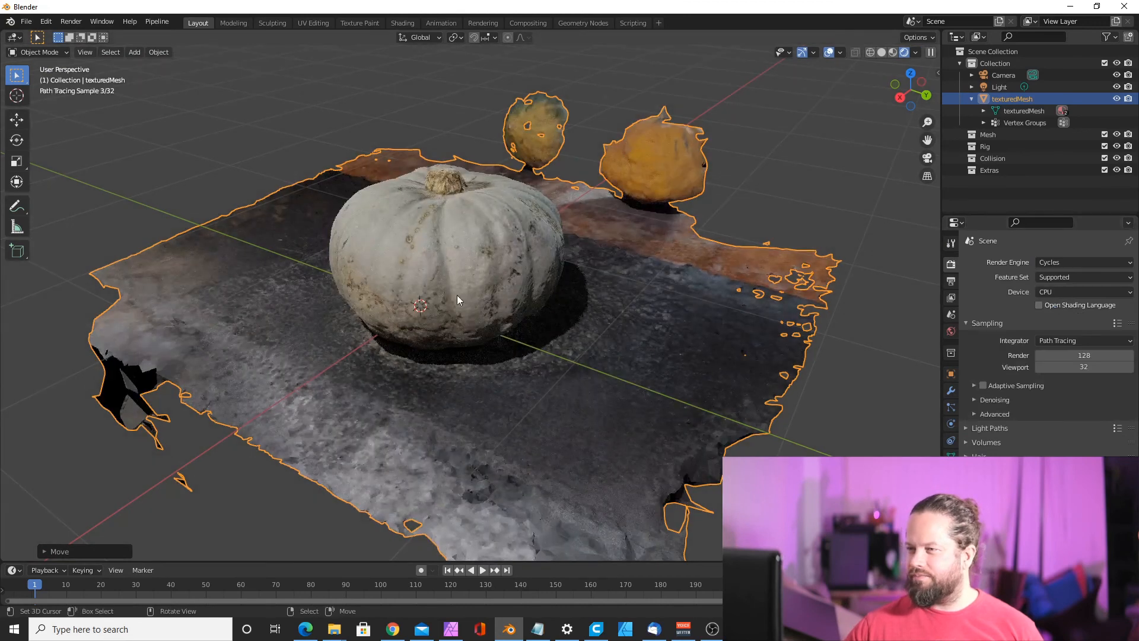
scroll(457, 295, "down", 1)
middle_click_drag(440, 318, 459, 302)
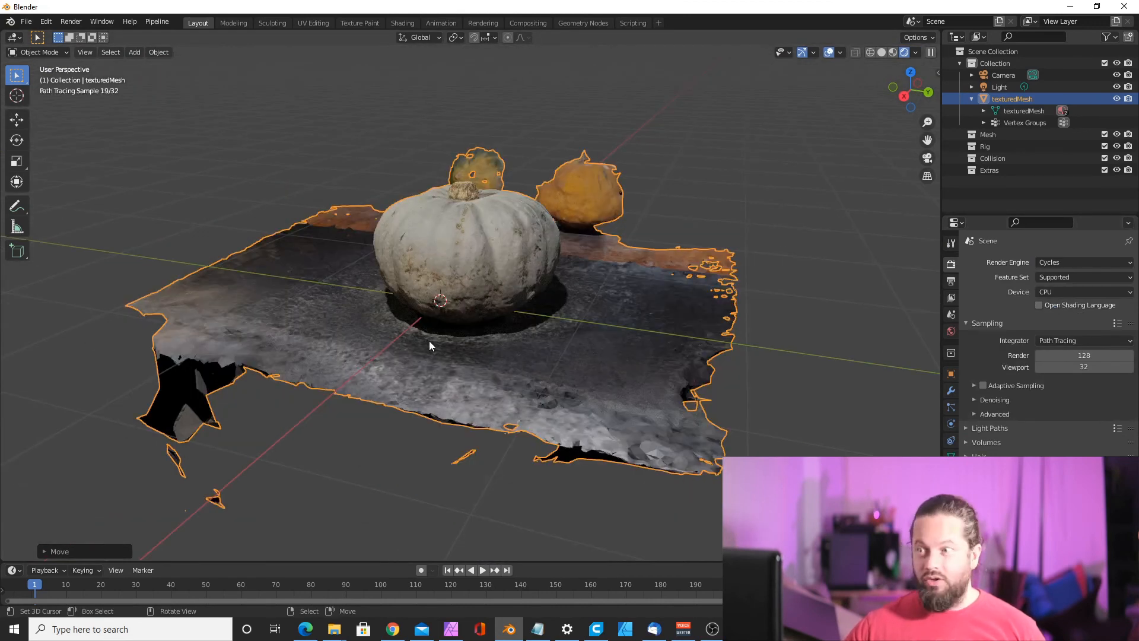
Step: Add a large mesh plane as ground beneath the pumpkin scan
key("shift+a")
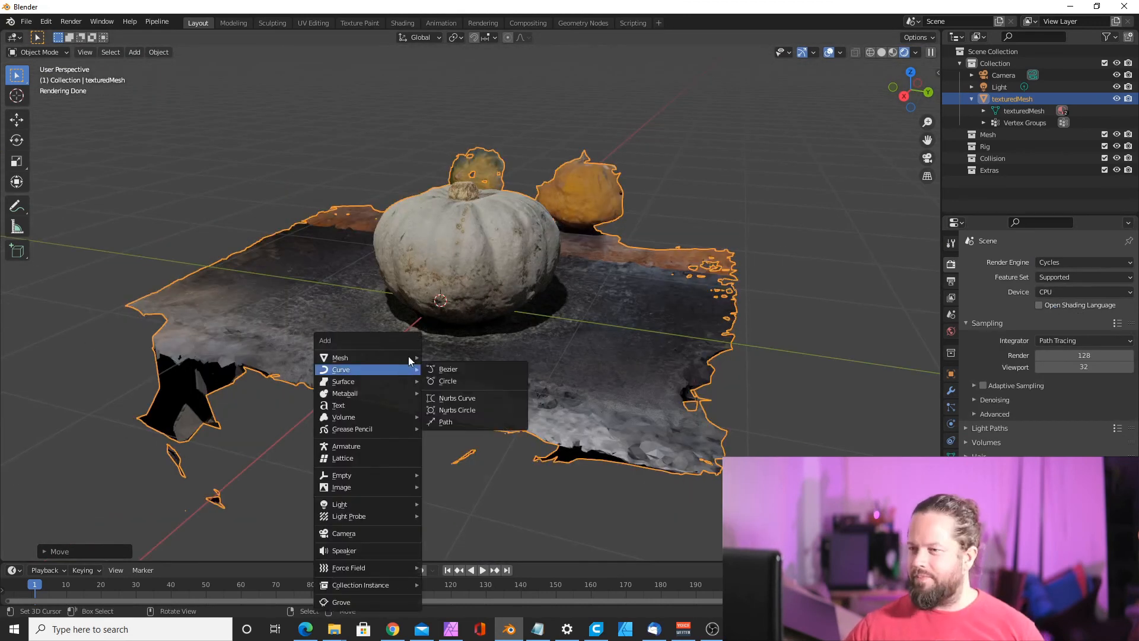
mouse_move(369, 363)
left_click(457, 81)
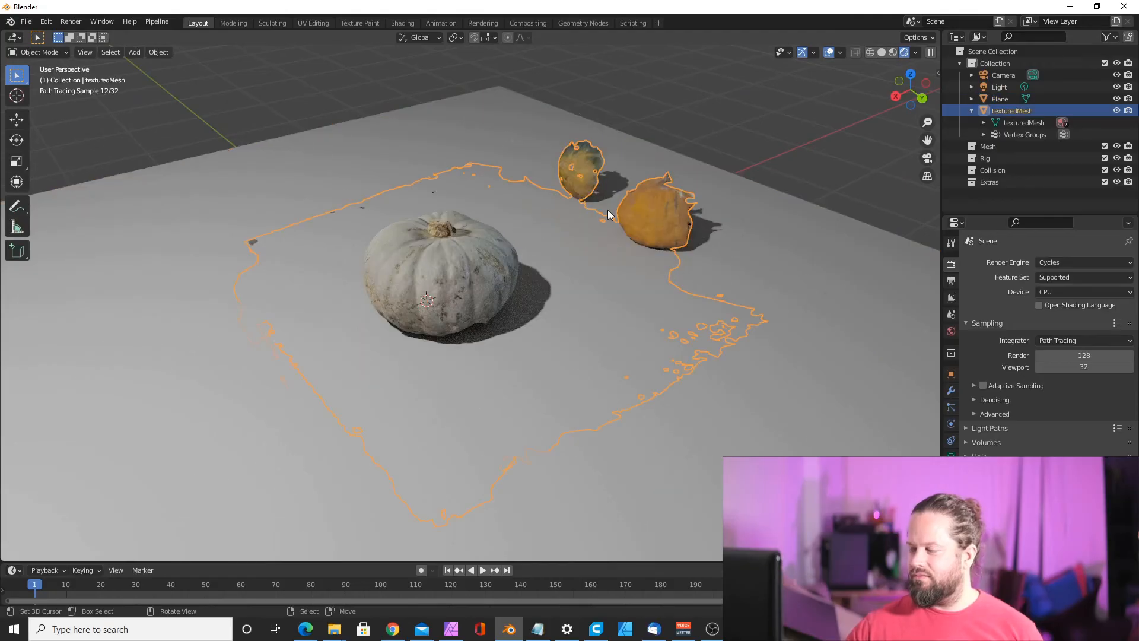
Step: Hide the plane and delete the loose geometry from texturedMesh in Edit Mode
key("Tab")
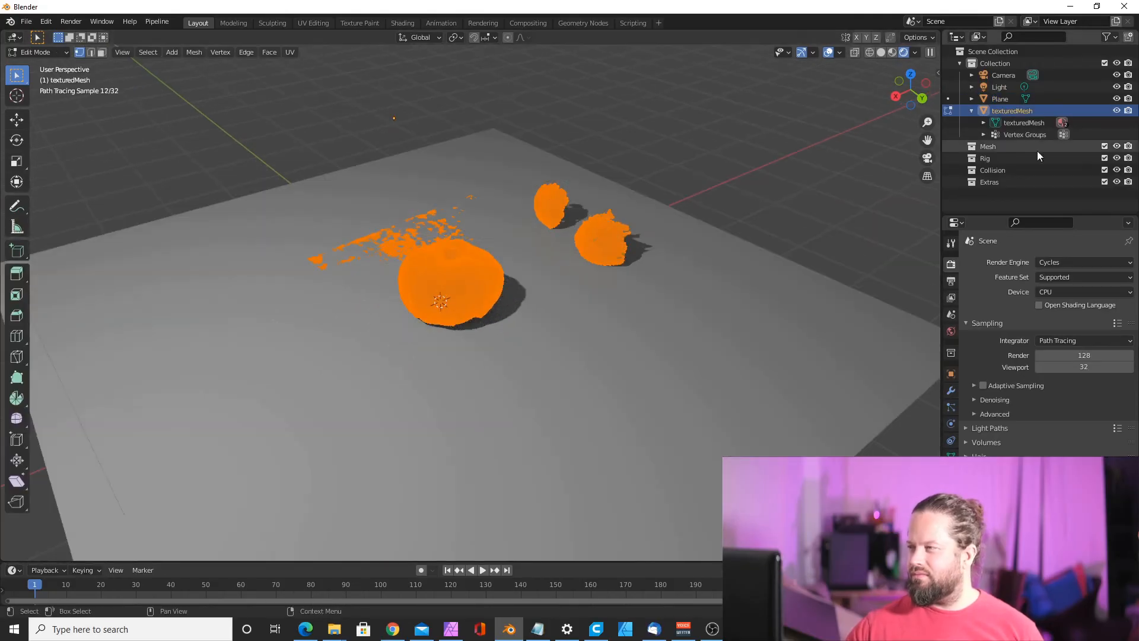
left_click(1116, 99)
middle_click_drag(511, 297, 498, 238)
scroll(397, 208, "up", 4)
middle_click_drag(397, 208, 451, 267)
left_click(194, 53)
mouse_move(237, 312)
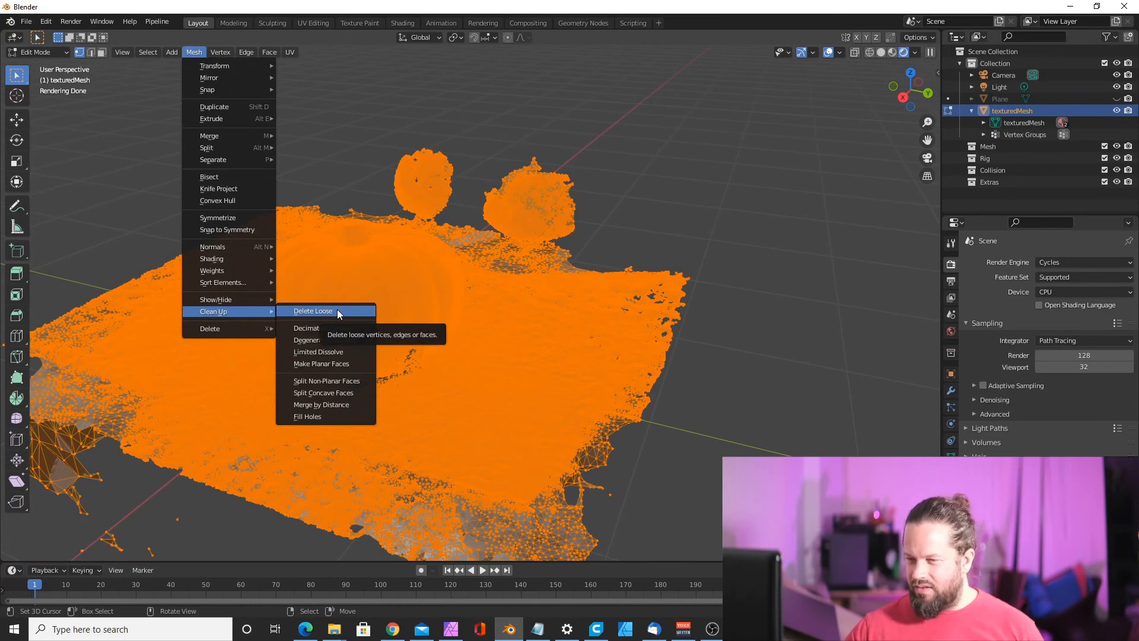
left_click(337, 310)
Step: Merge all vertices of texturedMesh by distance and check the result in Object Mode
key("a")
left_click(194, 52)
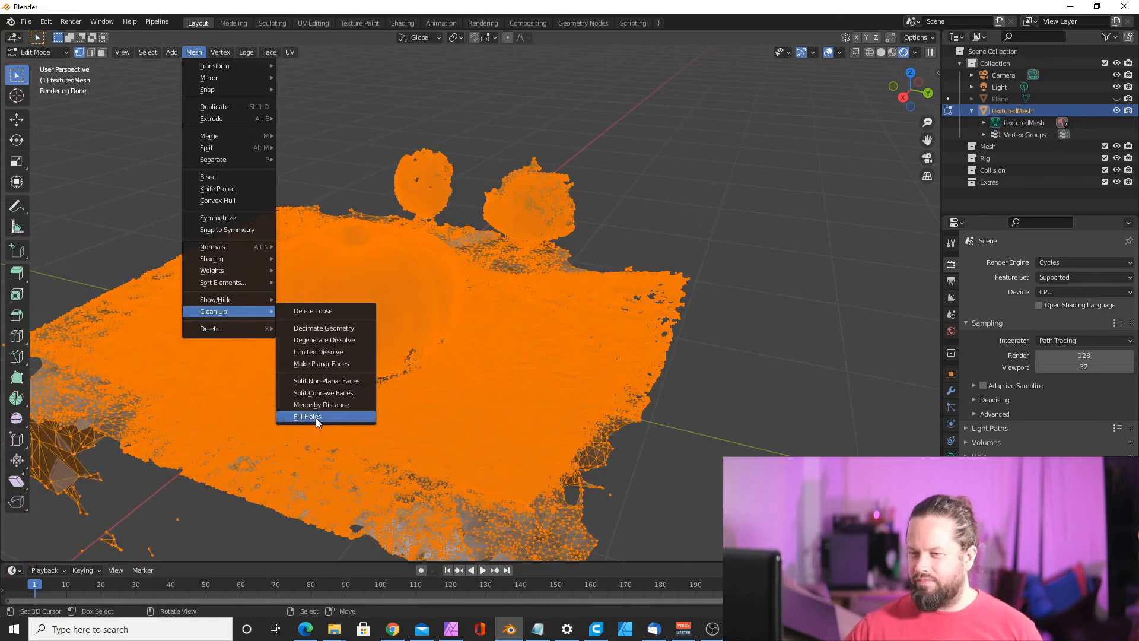
left_click(331, 404)
scroll(357, 284, "up", 6)
key("Tab")
scroll(358, 283, "down", 4)
middle_click_drag(556, 231, 539, 240)
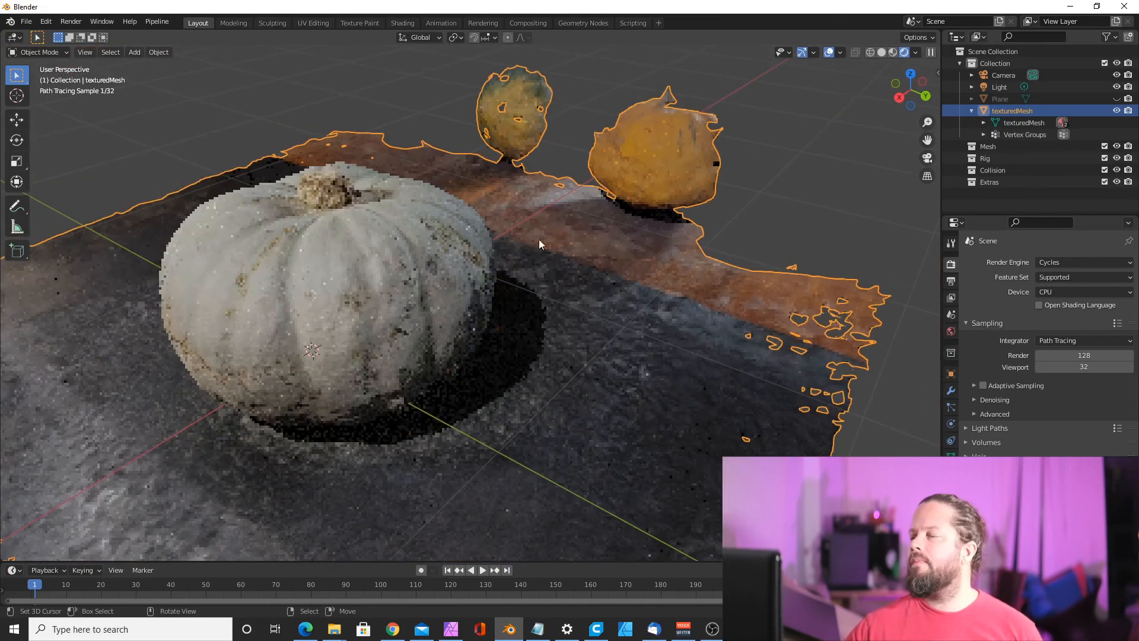
Step: Clear the vertex selection of texturedMesh in front view and enable X-ray
key("Tab")
key("KP_1")
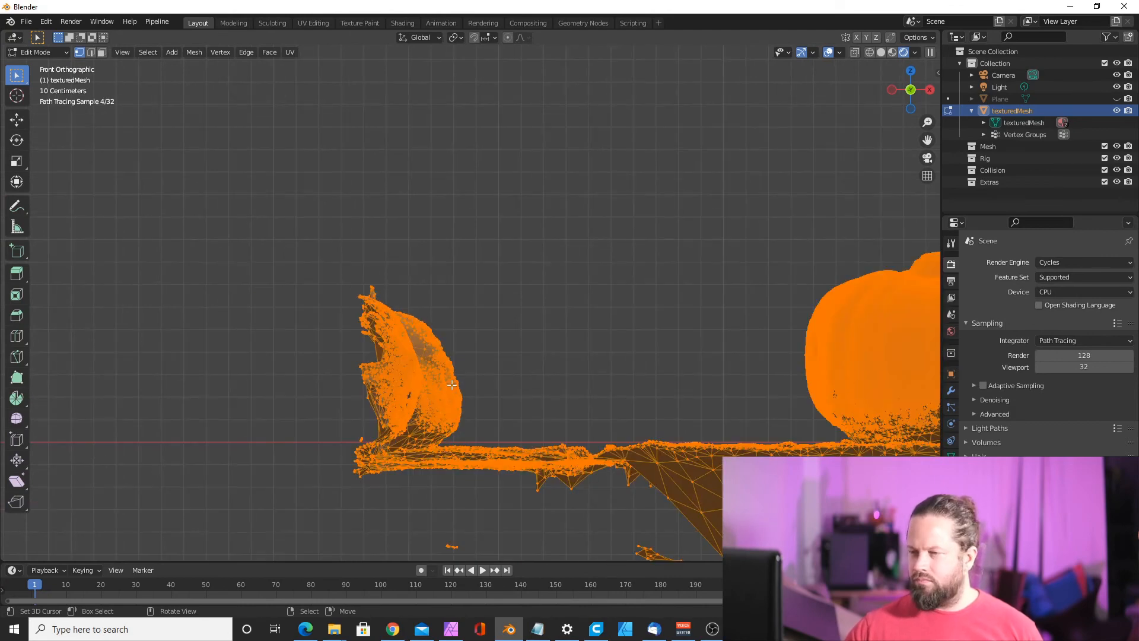
left_click(194, 51)
left_click(194, 51)
left_click(154, 52)
left_click(177, 91)
scroll(451, 178, "up", 1)
left_click(855, 52)
Step: Select the vertices of the background pumpkins in front view and delete them
scroll(451, 356, "up", 2)
left_click_drag(513, 115, 268, 380)
scroll(424, 373, "up", 6)
middle_click_drag(451, 380, 487, 267, "shift")
left_click_drag(714, 299, 106, 360)
scroll(450, 356, "down", 6)
left_click_drag(578, 119, 249, 369)
scroll(267, 407, "up", 4)
scroll(258, 338, "down", 3)
key("x")
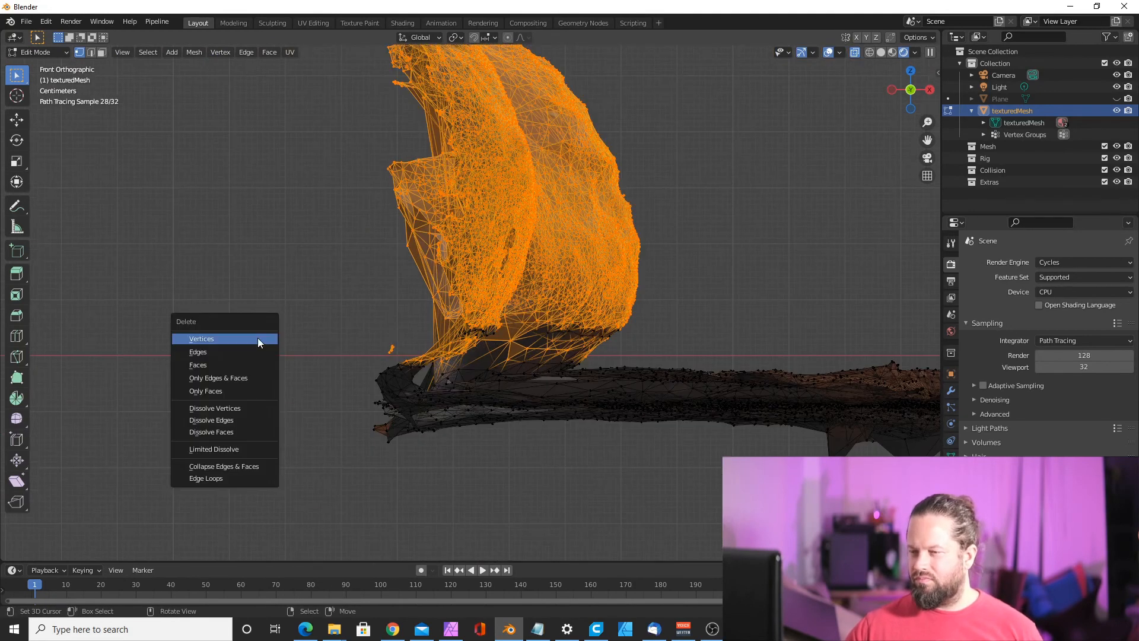
left_click(258, 337)
Step: Delete the leftover vertices around the former background pumpkins and return to Object Mode
left_click_drag(564, 247, 267, 337)
key("x")
left_click(264, 337)
middle_click_drag(264, 337, 499, 338)
key("Tab")
Step: Unhide the ground plane and move it along Z to meet the pumpkin's base
left_click(1117, 99)
middle_click_drag(629, 309, 607, 225)
right_click(593, 333)
key("g")
key("z")
left_click(552, 332)
middle_click_drag(534, 161, 388, 196)
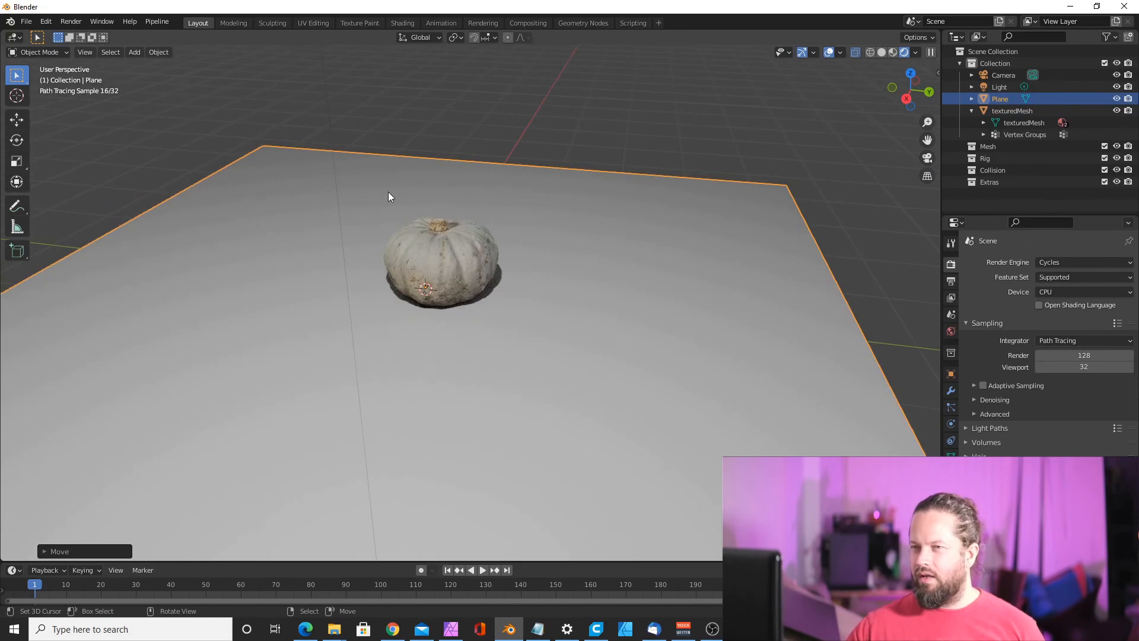
scroll(388, 191, "down", 2)
Step: Subdivide the ground plane's mesh into a dense grid
key("Tab")
left_click(269, 52)
mouse_move(243, 52)
left_click(274, 120)
left_click(59, 551)
key("Tab")
key("Tab")
left_click(247, 52)
left_click(270, 130)
left_click(196, 472)
key("Tab")
key("Tab")
Step: Enable proportional editing and raise a ground area beside the pumpkin along Z with smooth falloff and a size of 2.36
scroll(415, 267, "up", 5)
right_click(376, 159)
middle_click_drag(380, 255, 416, 244, "shift")
left_click(508, 38)
key("g")
scroll(379, 131, "down", 12)
right_click(534, 304)
key("g")
right_click(359, 345)
key("g")
key("z")
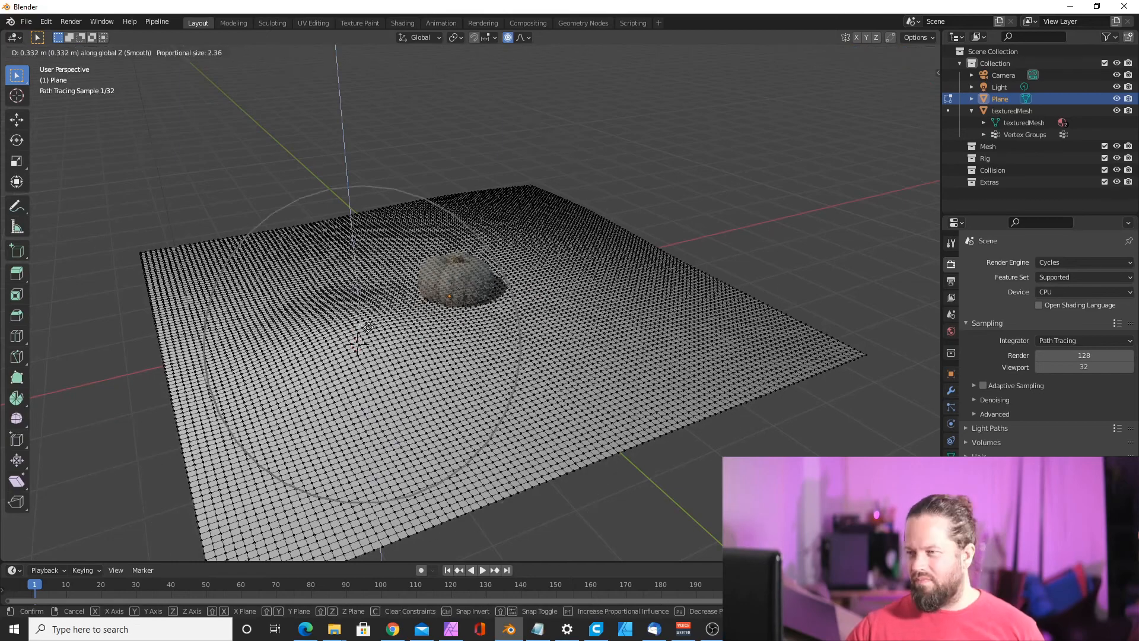
left_click(366, 336)
Step: Sculpt further soft bumps into other areas of the ground plane with proportional moves and leave Edit Mode
middle_click_drag(416, 296, 511, 285)
right_click(532, 215)
key("g")
left_click(593, 191)
middle_click_drag(593, 213, 578, 275)
key("g")
key("z")
key("Tab")
Step: Adjust the uneven ground plane's height along Z against the pumpkin and clear the selection
scroll(569, 273, "up", 5)
key("g")
key("z")
middle_click_drag(500, 255, 382, 300)
left_click(491, 279)
key("alt+a")
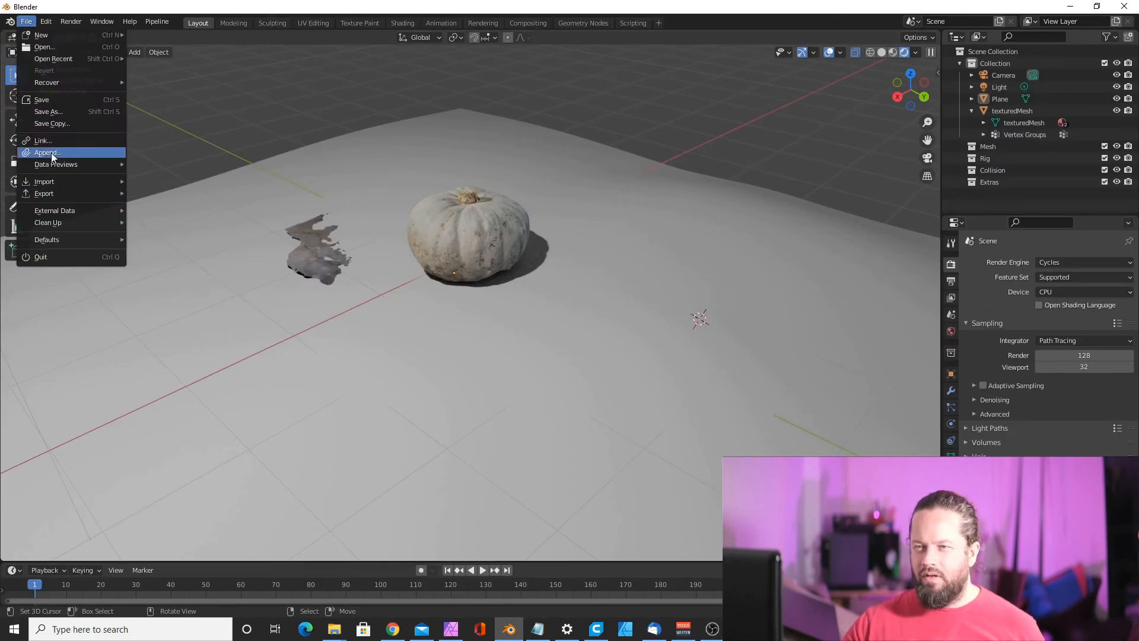
Step: Append the crabgrass particle setup collection from Weed_Crabgrass.blend
left_click(59, 158)
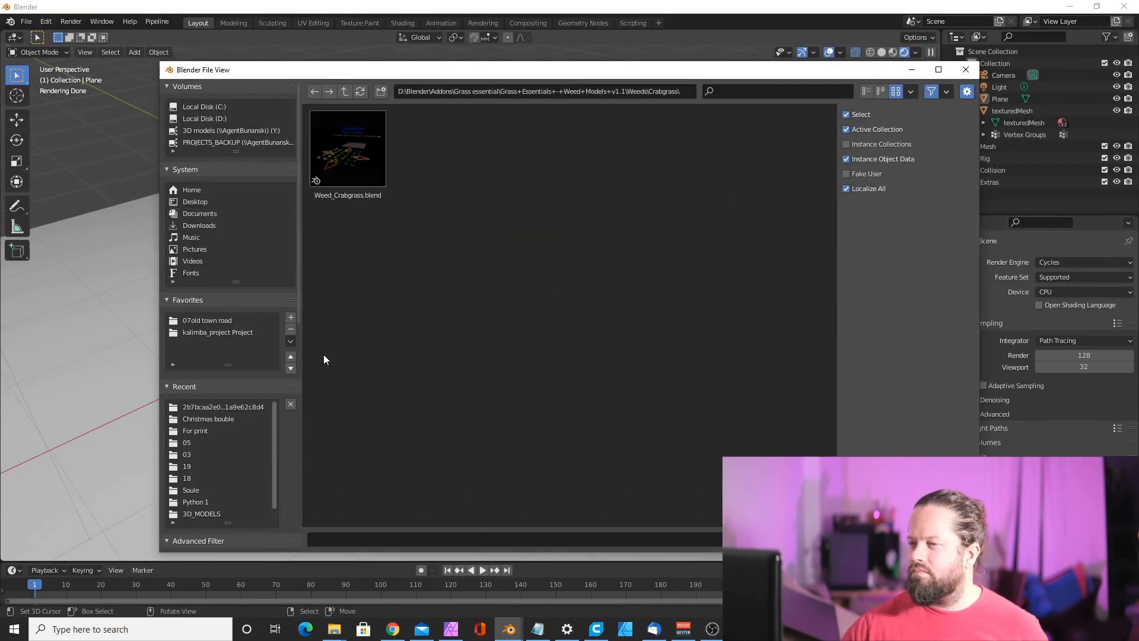
double_click(348, 148)
double_click(528, 151)
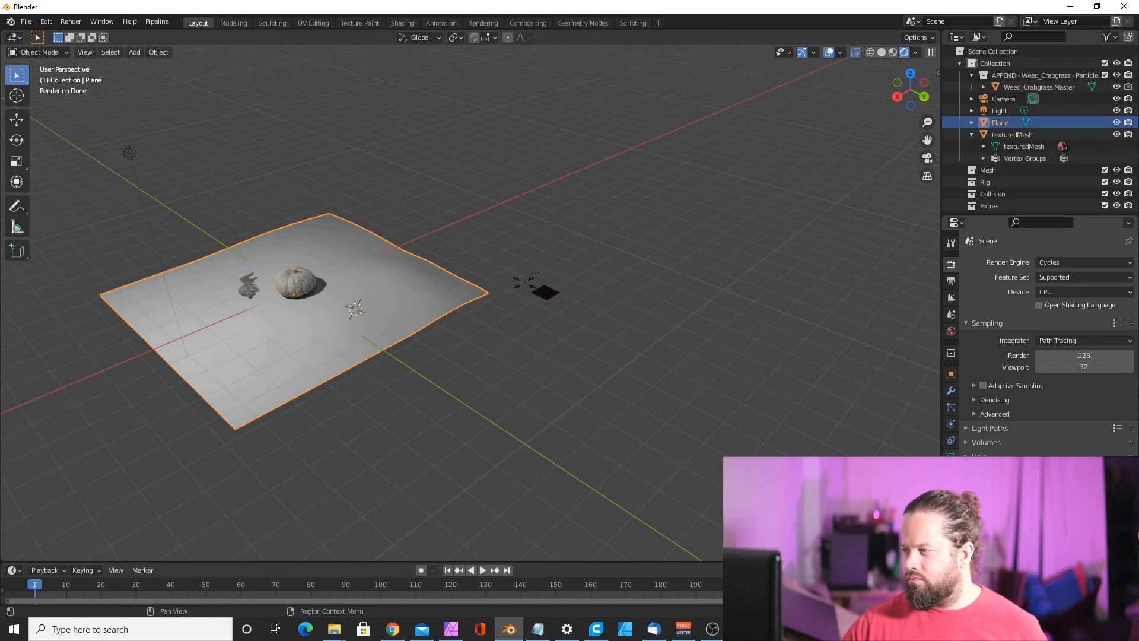
Step: Scatter crabgrass particles over the ground plane and assign it the Dirt Ground material
left_click(951, 407)
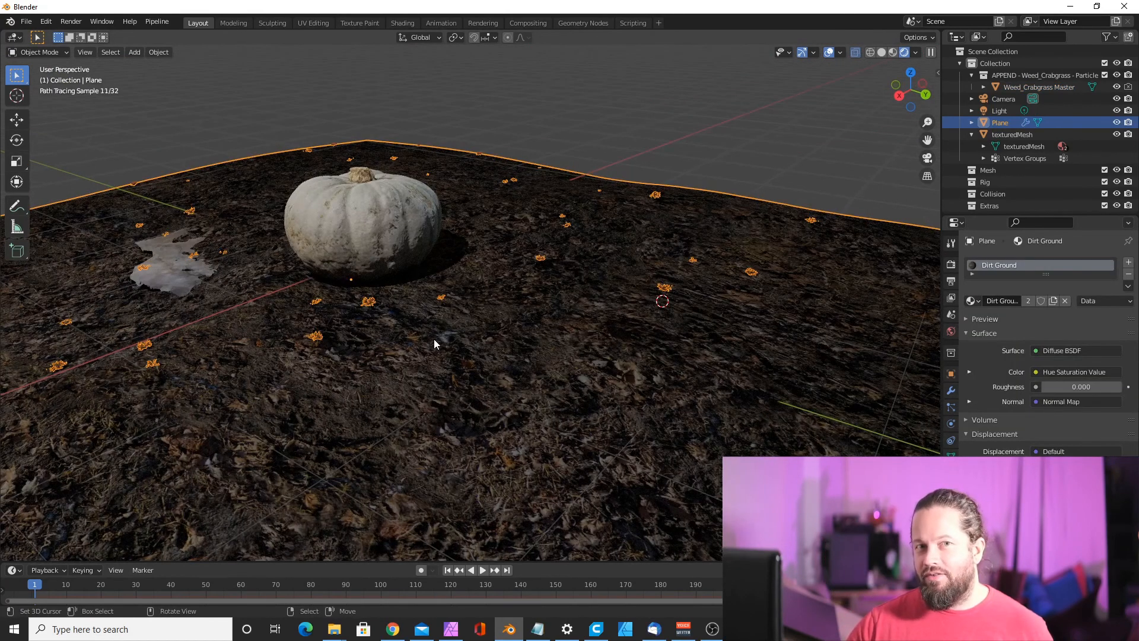
scroll(397, 277, "down", 4)
scroll(433, 291, "up", 4)
scroll(431, 295, "down", 3)
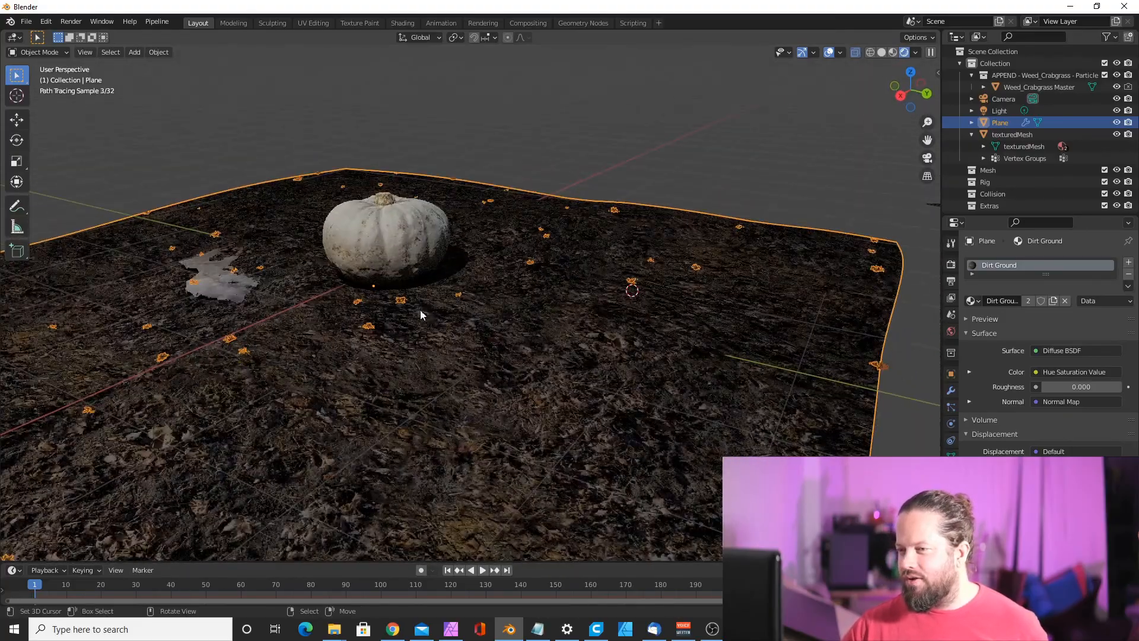
Step: Widen the outliner and properties area to show the full collection and material names
scroll(421, 315, "down", 4)
scroll(448, 343, "up", 5)
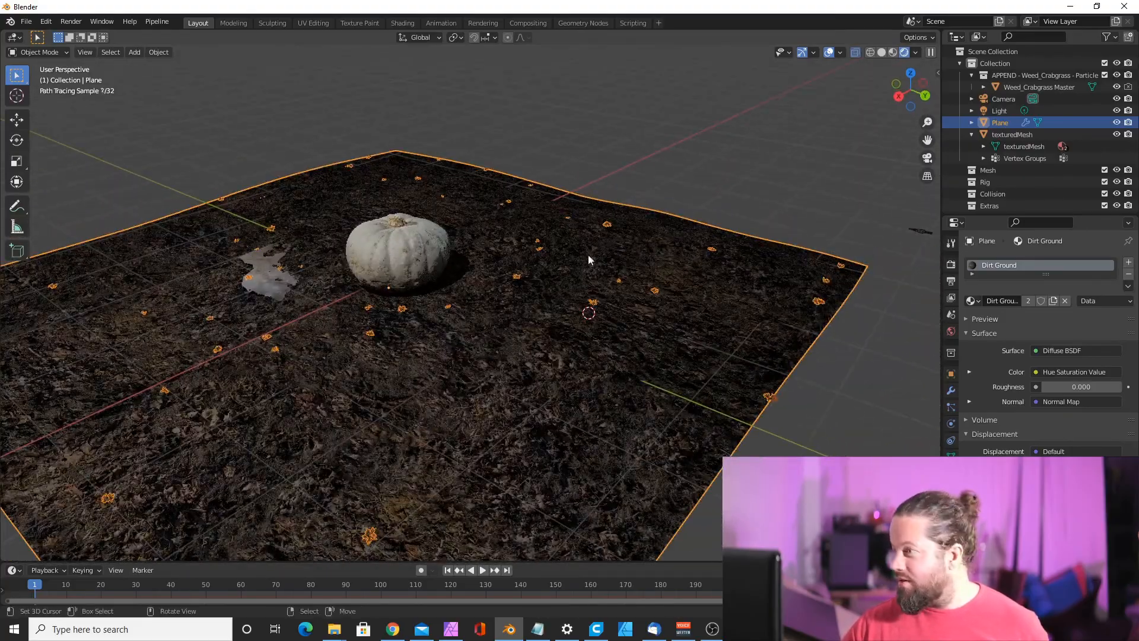
left_click_drag(942, 188, 859, 187)
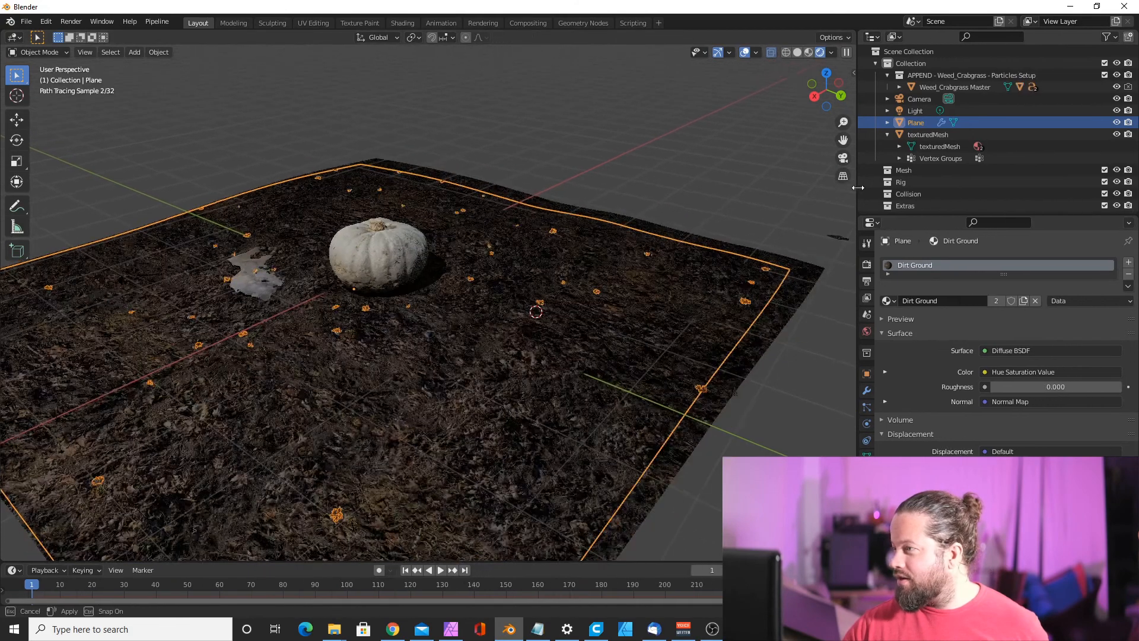